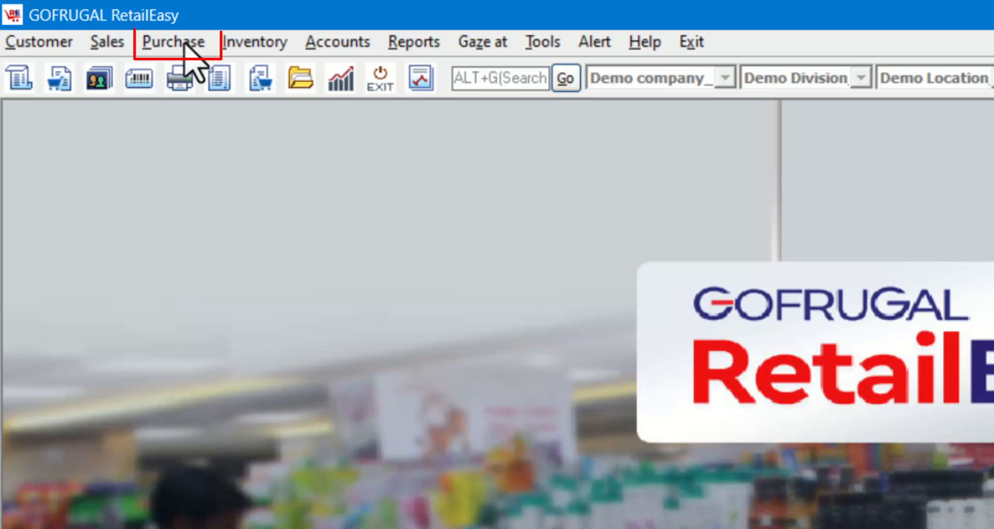
Start a new purchase order and select the third distributor in the distributor list.
click(184, 44)
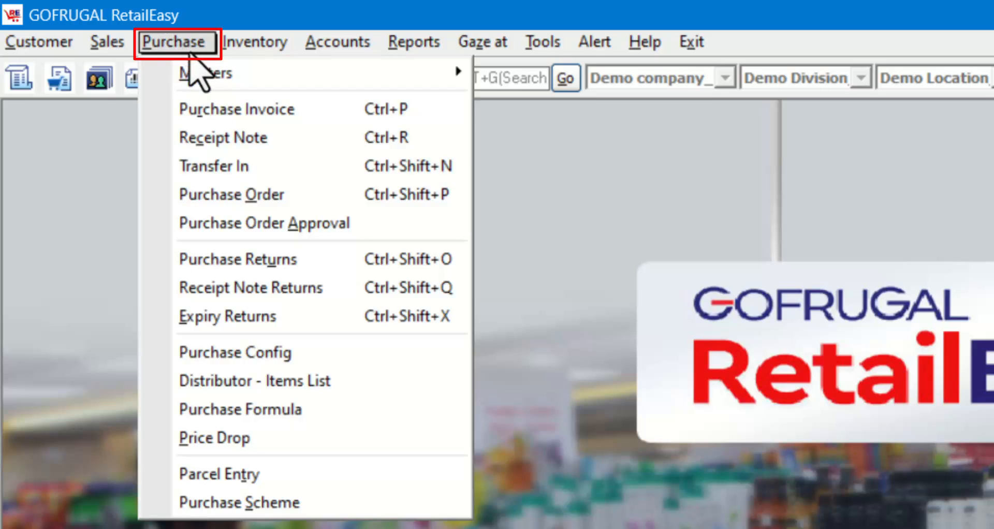
click(309, 201)
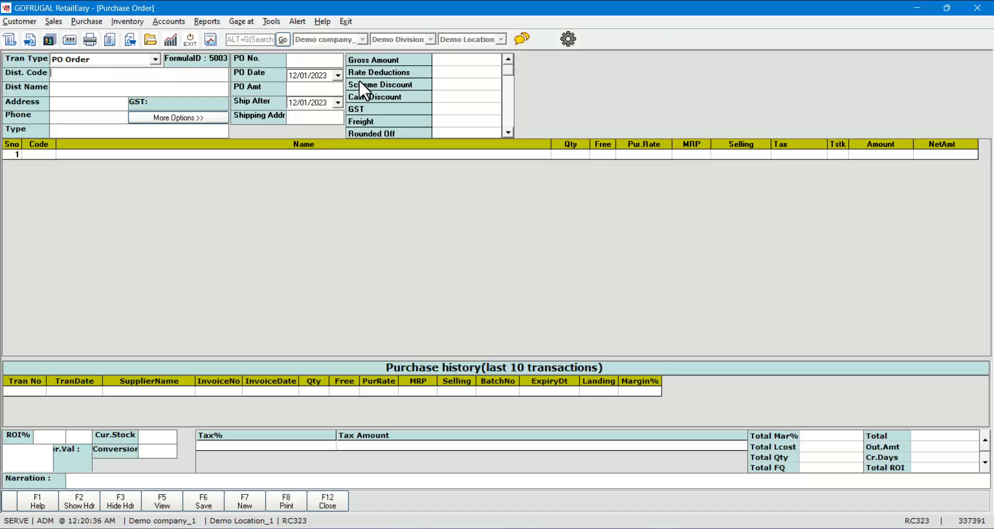
key(Return)
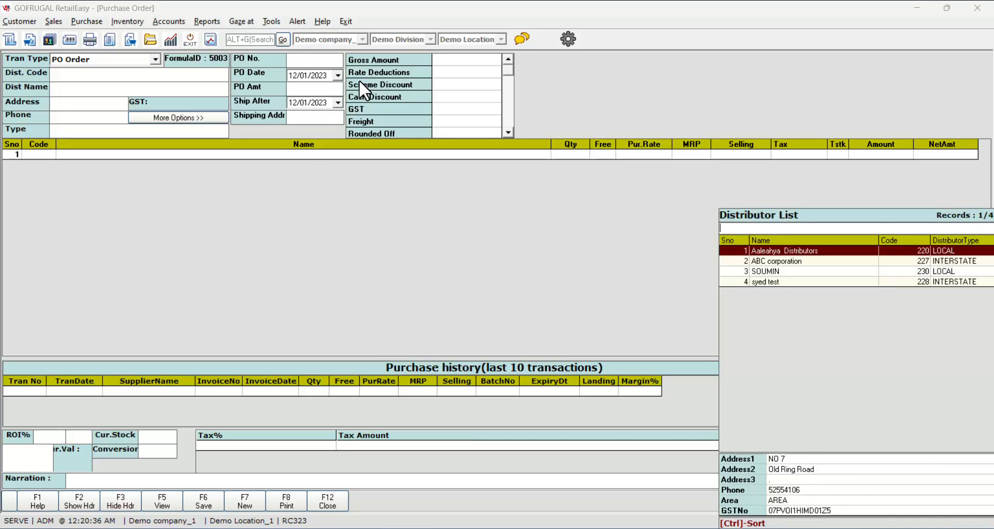
key(Down)
key(Down)
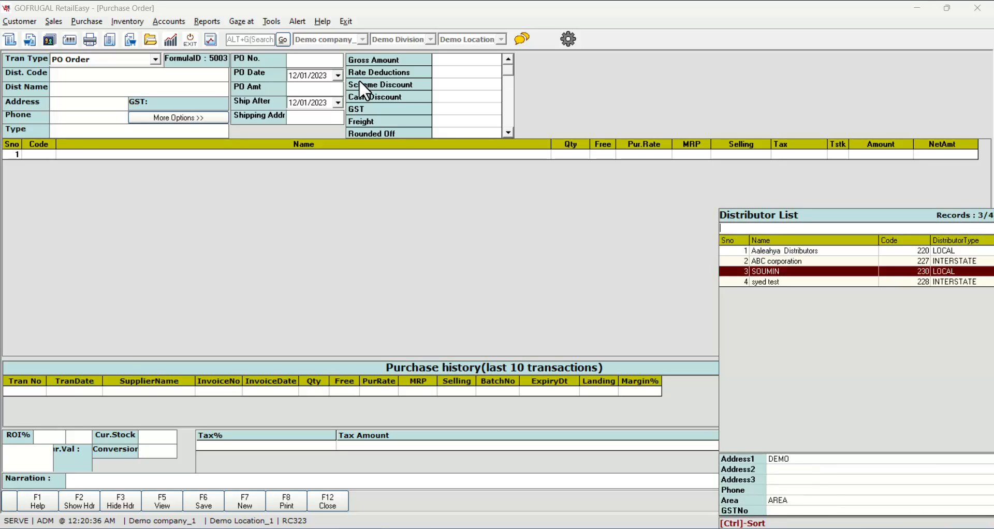
key(Return)
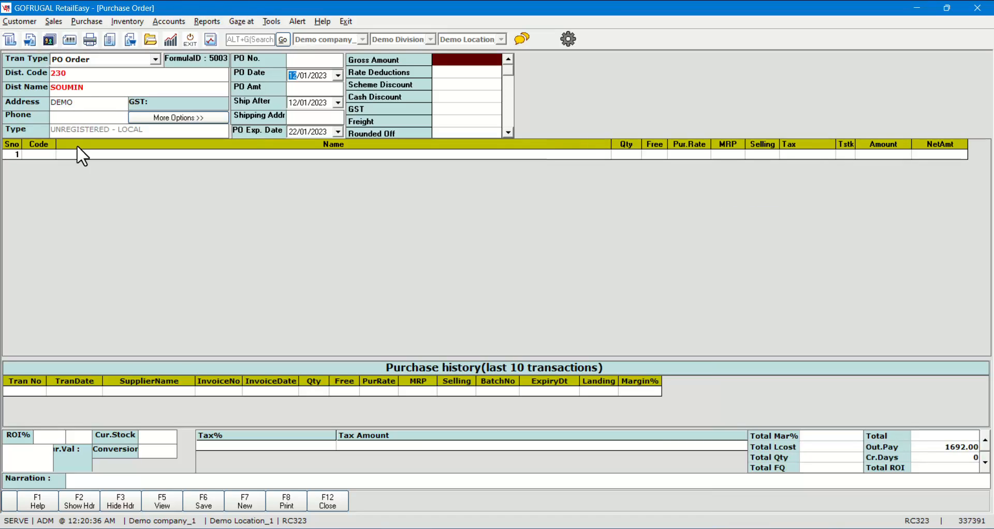
Add the product ACT2 GS 30 GM as the first item of the purchase order.
click(46, 151)
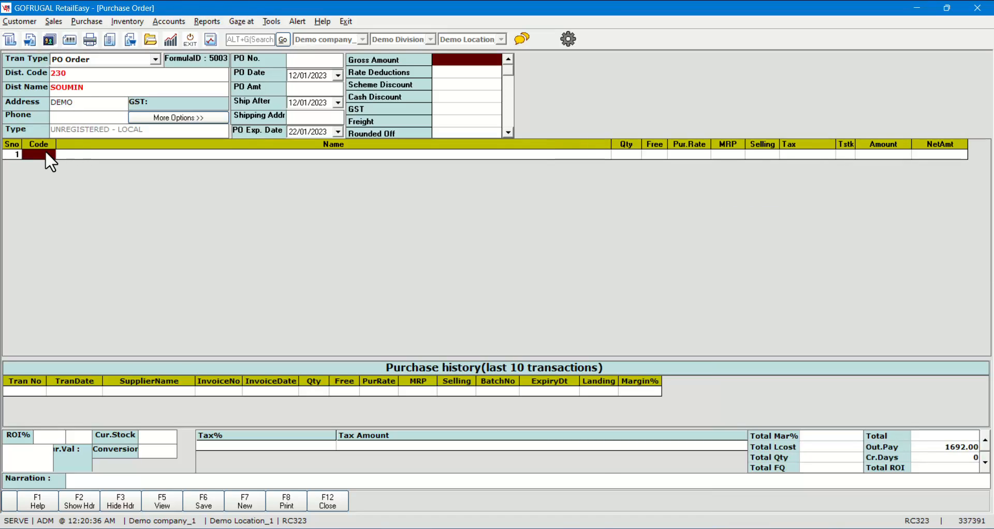
key(Return)
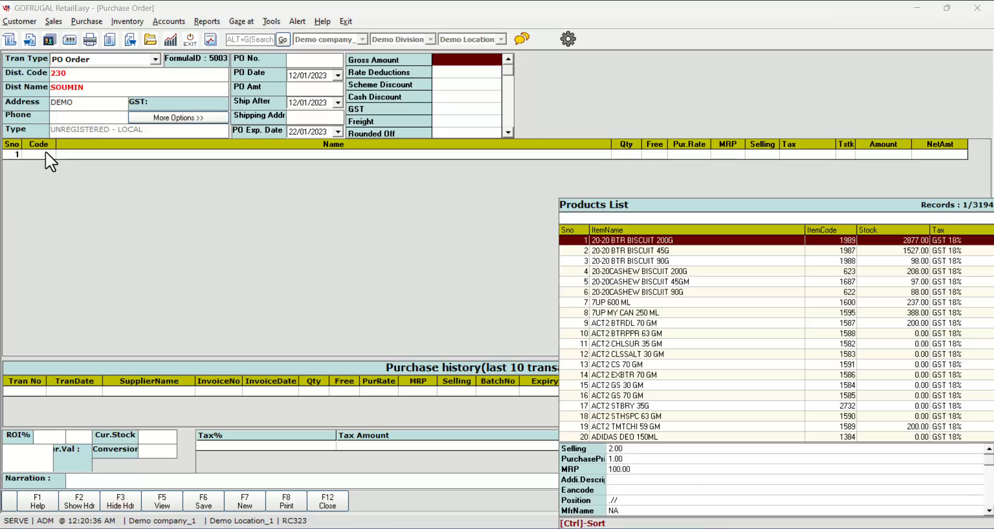
key(Down)
key(Down)
key(Down)
key(Down)
key(Down)
key(Down)
key(Down)
key(Down)
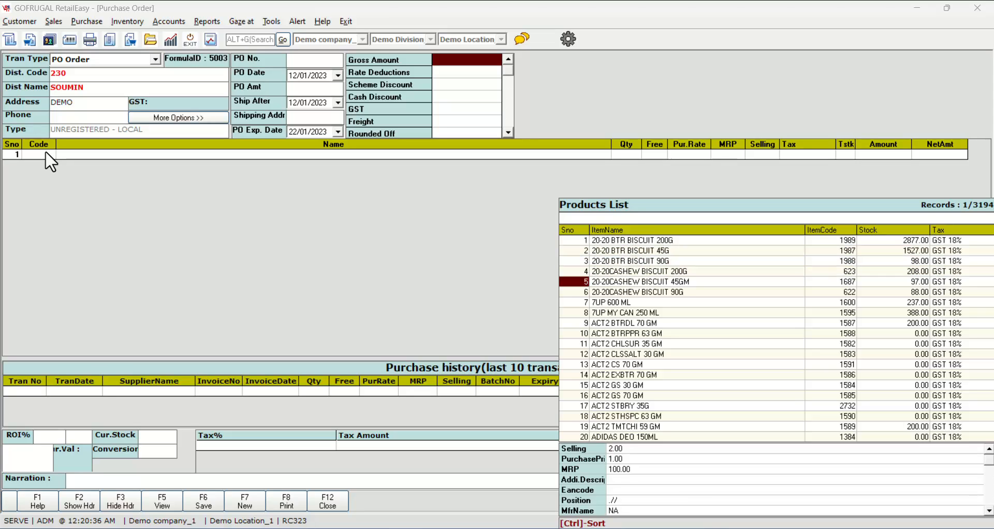
key(Down)
key(Down)
key(Down)
key(Down)
key(Down)
key(Down)
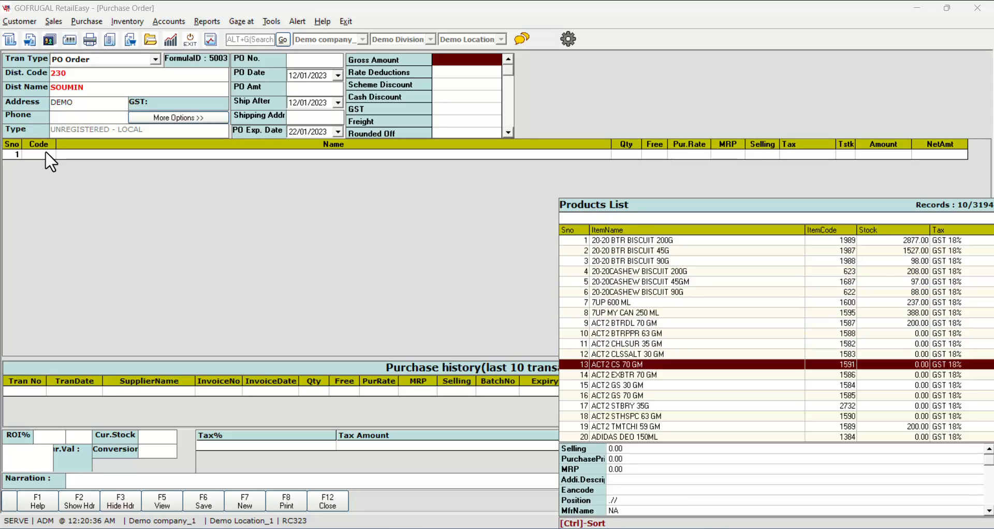
key(Escape)
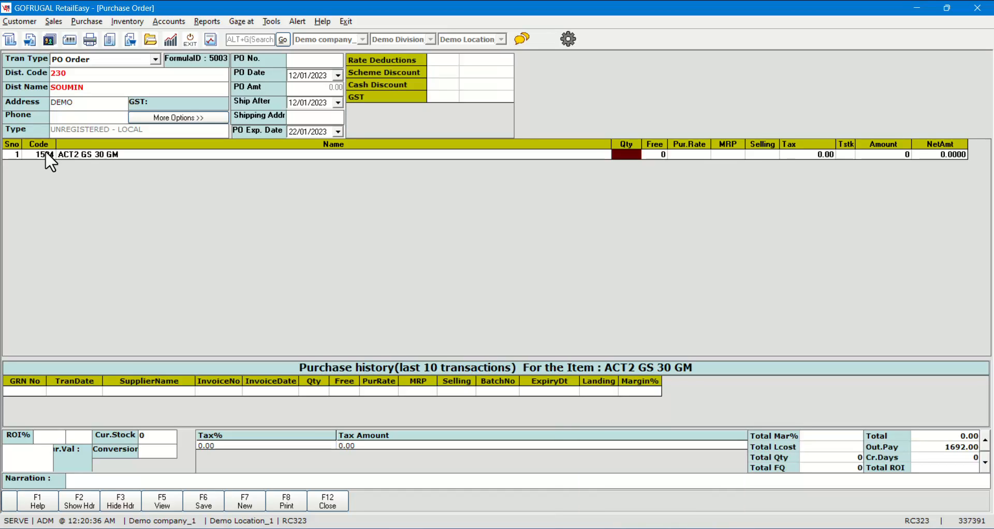
Set the first item's quantity to 10, purchase rate to 100, MRP to 200 and selling price to 200.
text(10)
key(Return)
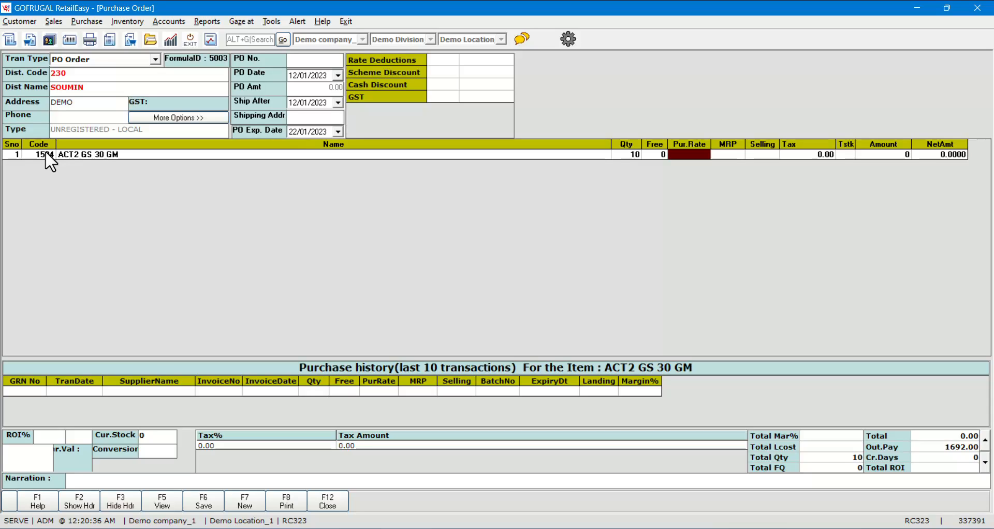
text(100)
key(Return)
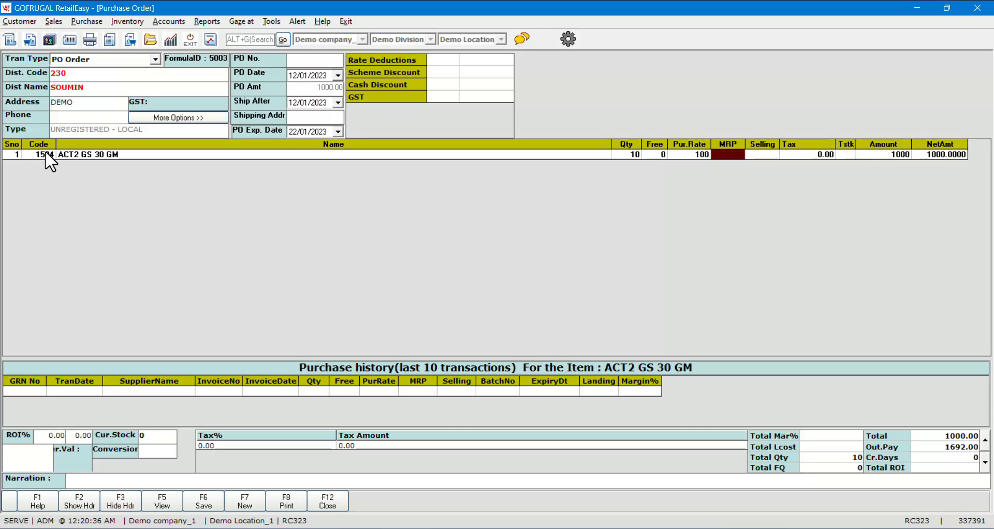
text(200)
key(Return)
text(200)
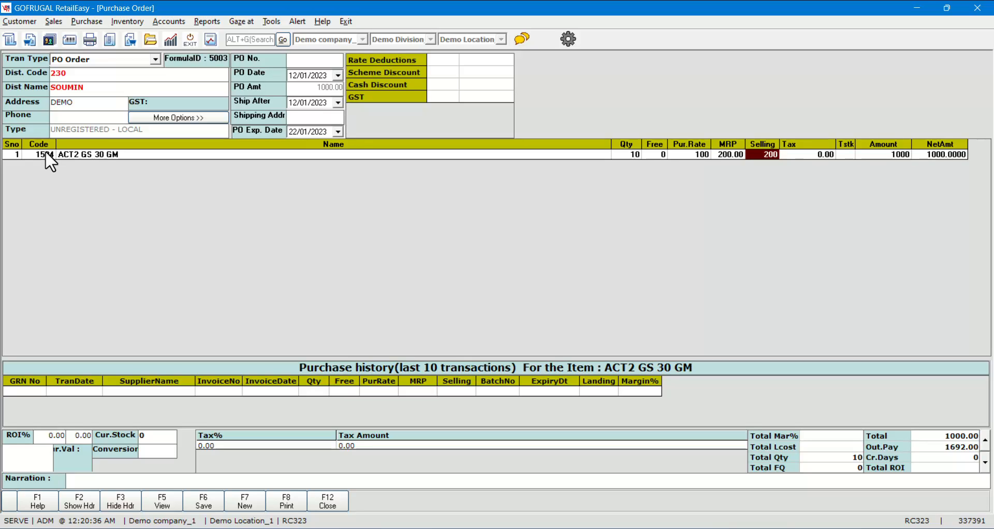
key(Return)
Add 20-20CASHEW BISCUIT 200G as the second item with quantity 10, keeping its default rate and prices.
key(Return)
key(Down)
key(Down)
key(Down)
key(Return)
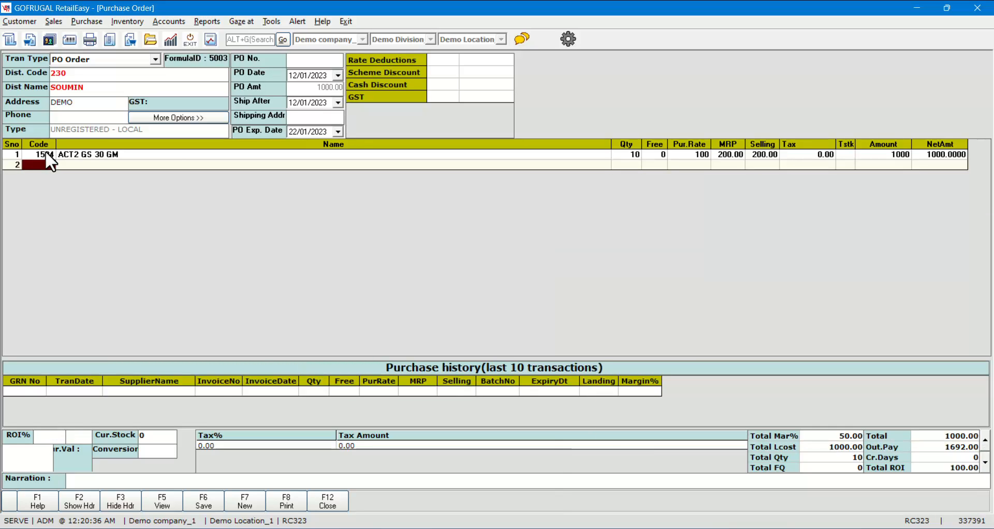
text(10)
key(Return)
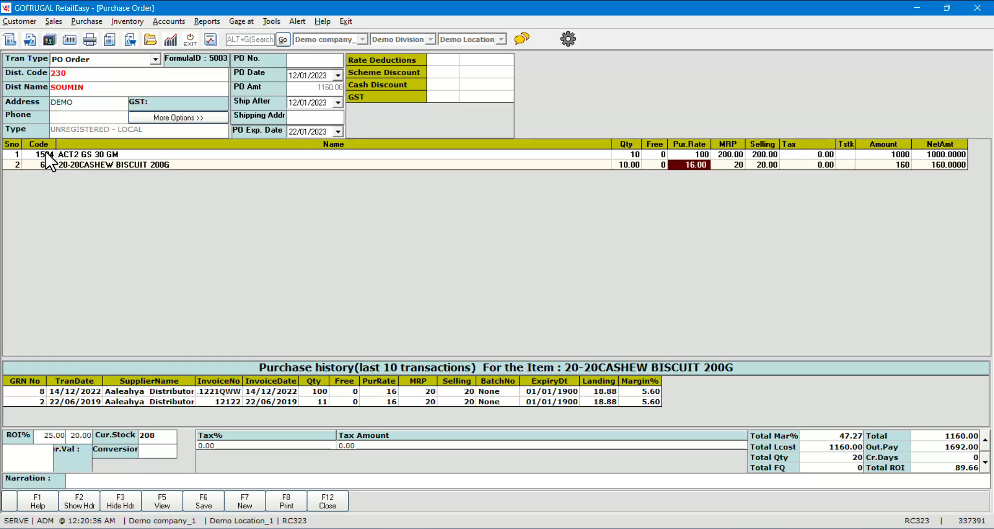
key(Return)
key(Return)
key(Return)
Add 20-20 BTR BISCUIT 90G as the third item with quantity 10, keeping its default rate and prices.
key(Down)
key(Down)
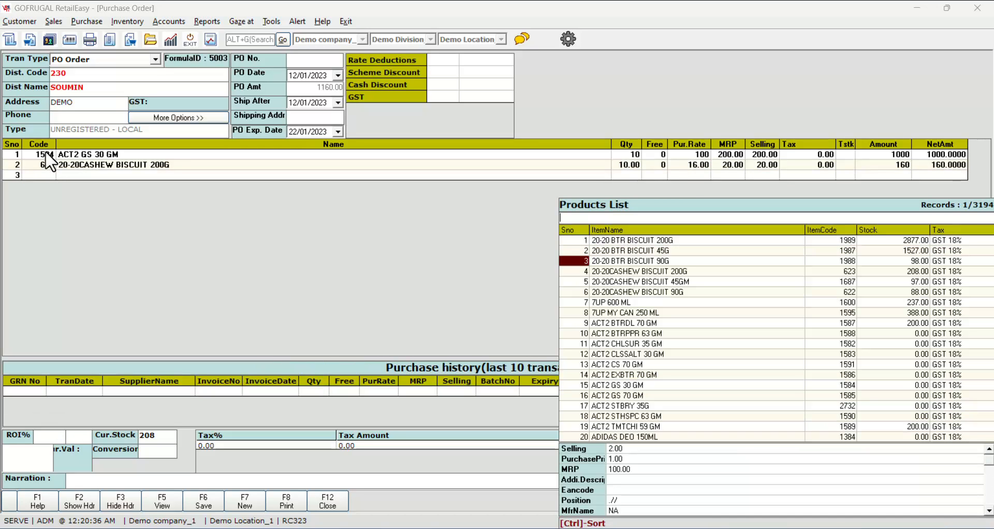
key(Return)
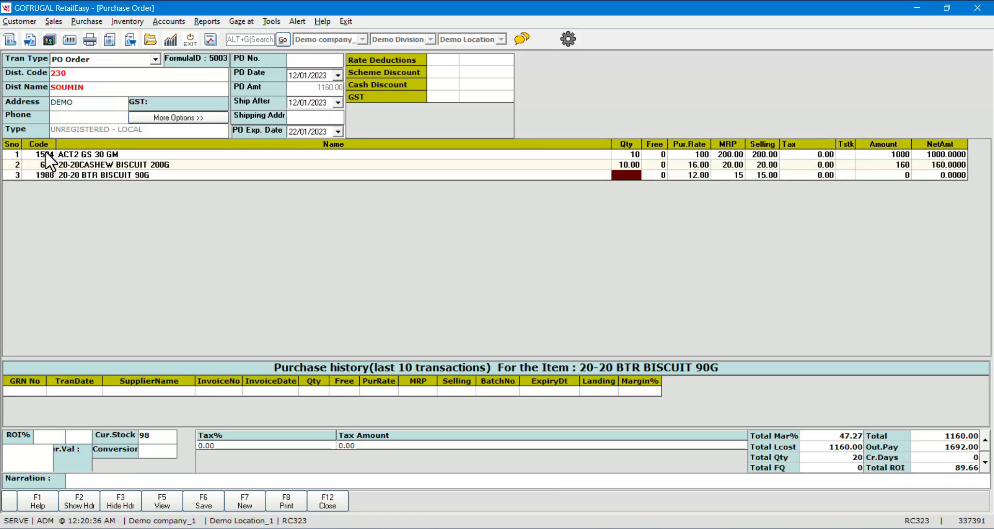
text(10)
key(Return)
key(Return)
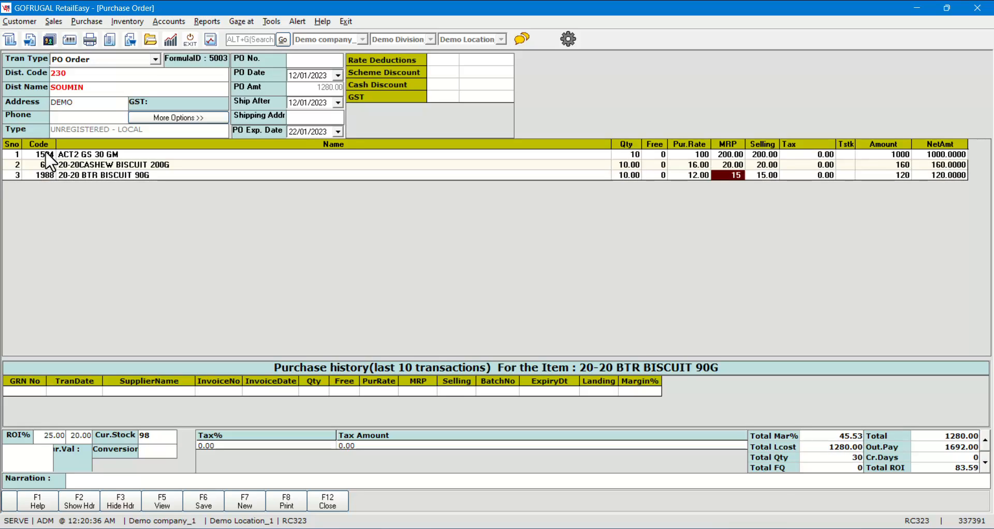
key(Return)
key(Return)
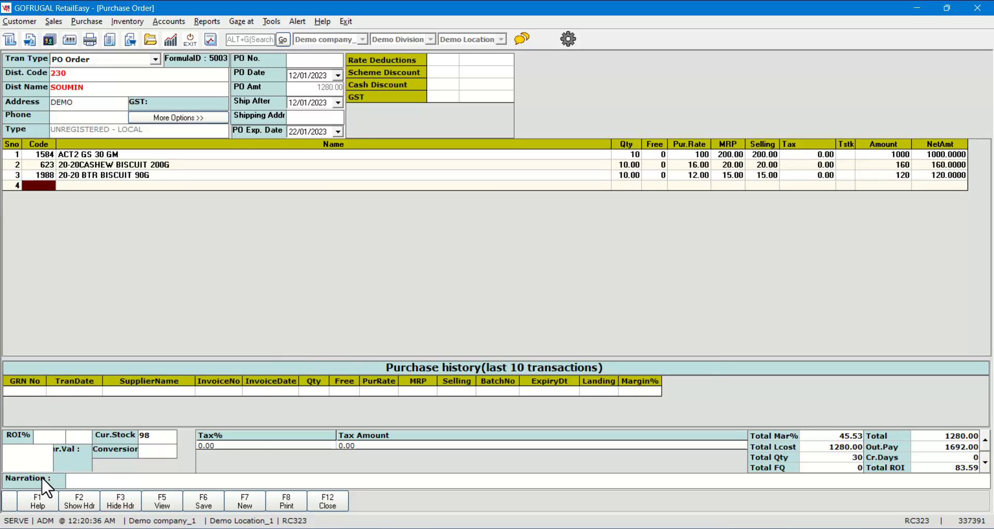
Save and print the purchase order, and close its form.
click(213, 499)
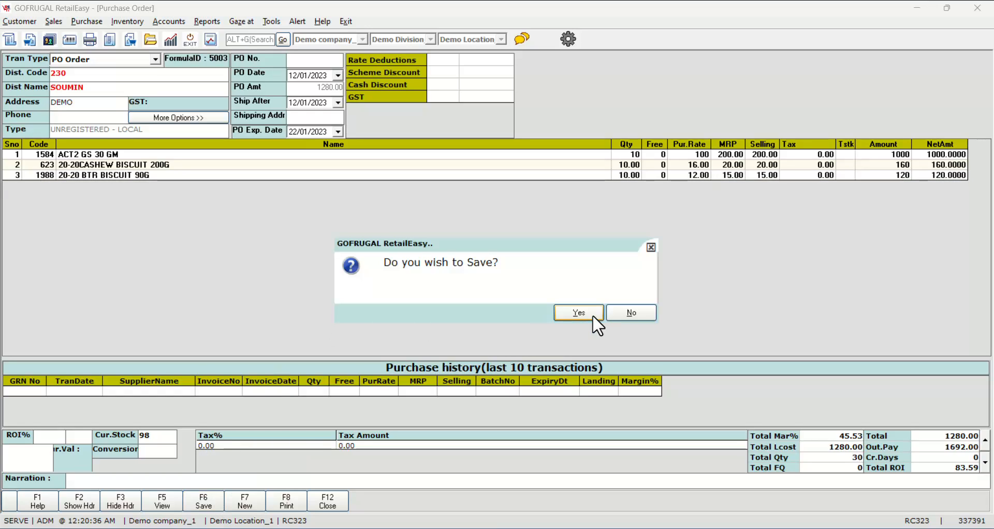
click(593, 317)
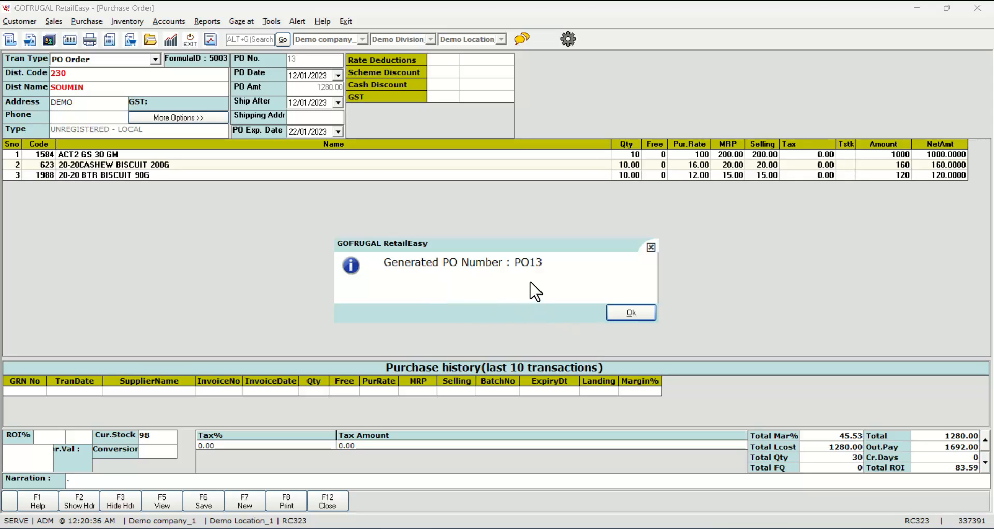
click(646, 314)
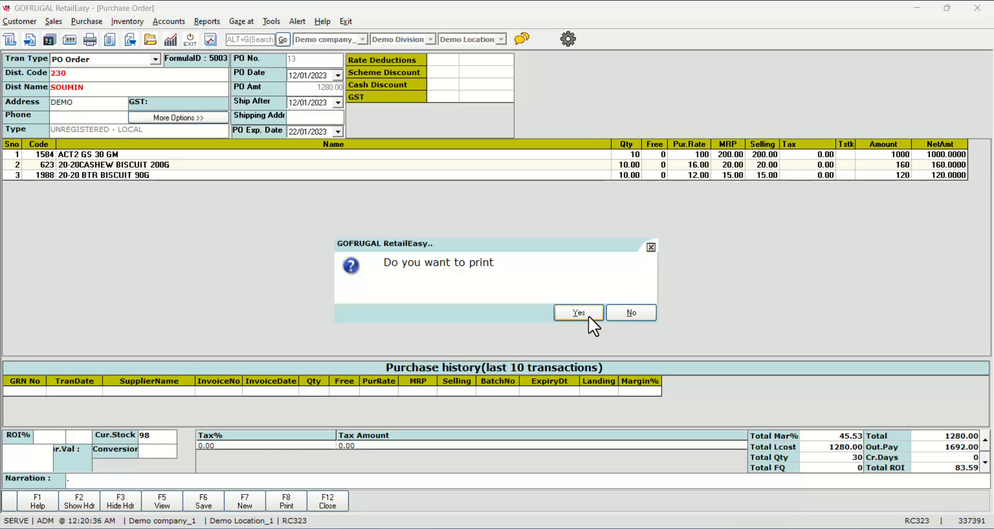
click(589, 316)
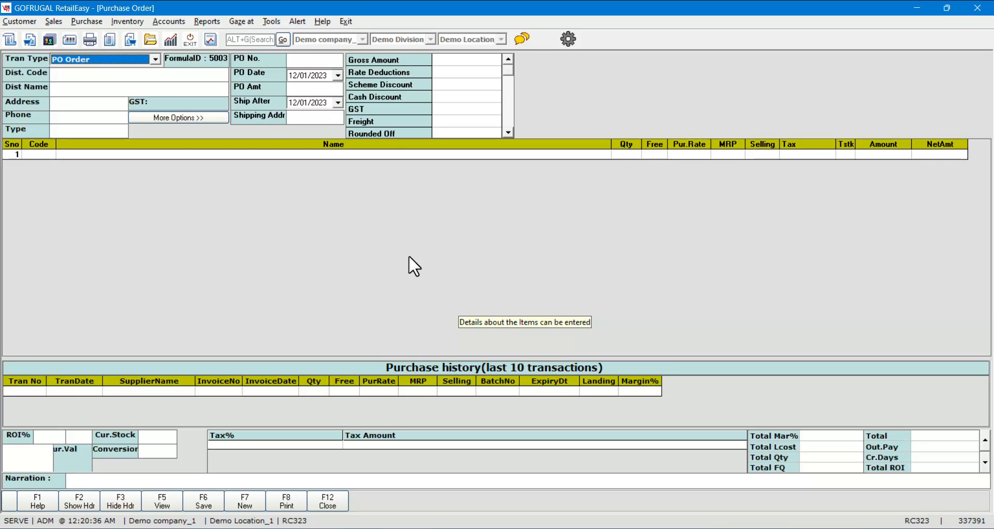
key(F12)
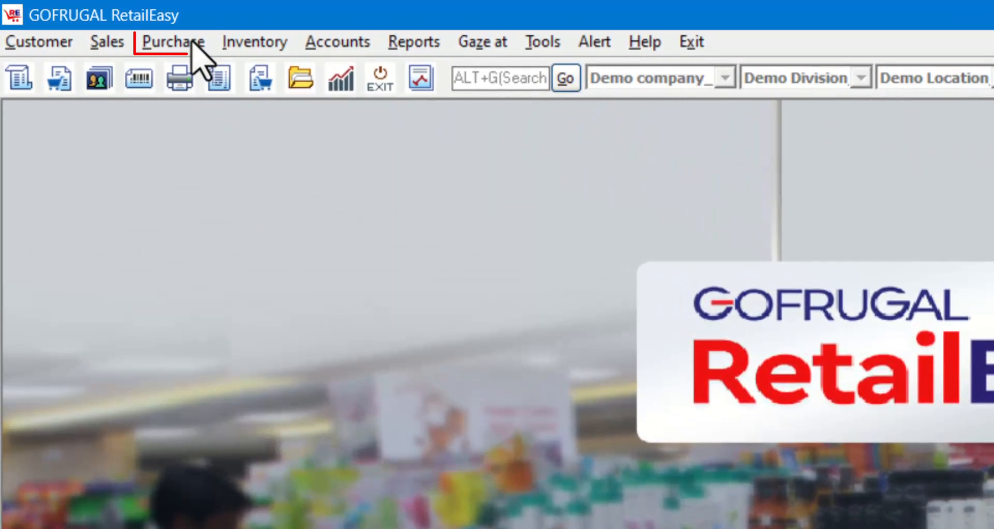
Start a purchase invoice for the third distributor in the list and load the purchase order dated 12/01/2023 into it.
click(194, 45)
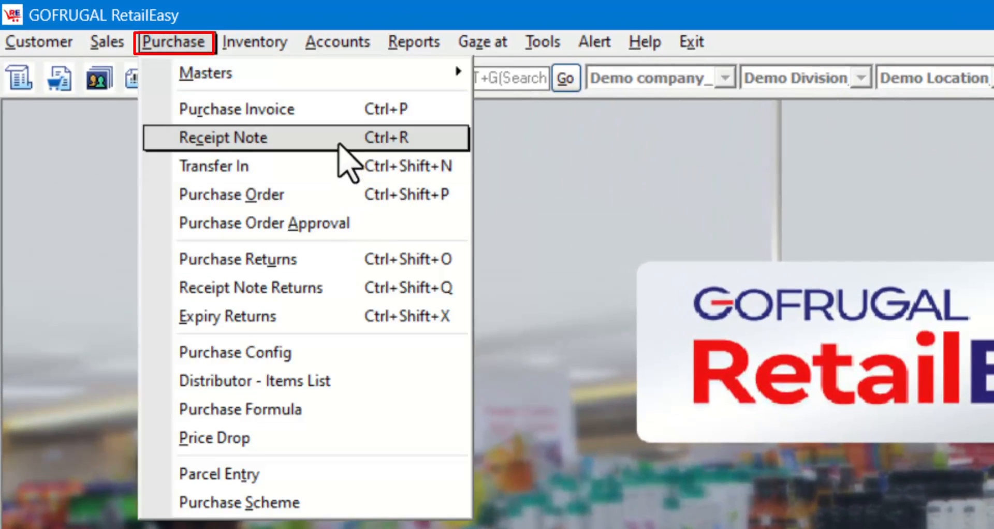
click(327, 119)
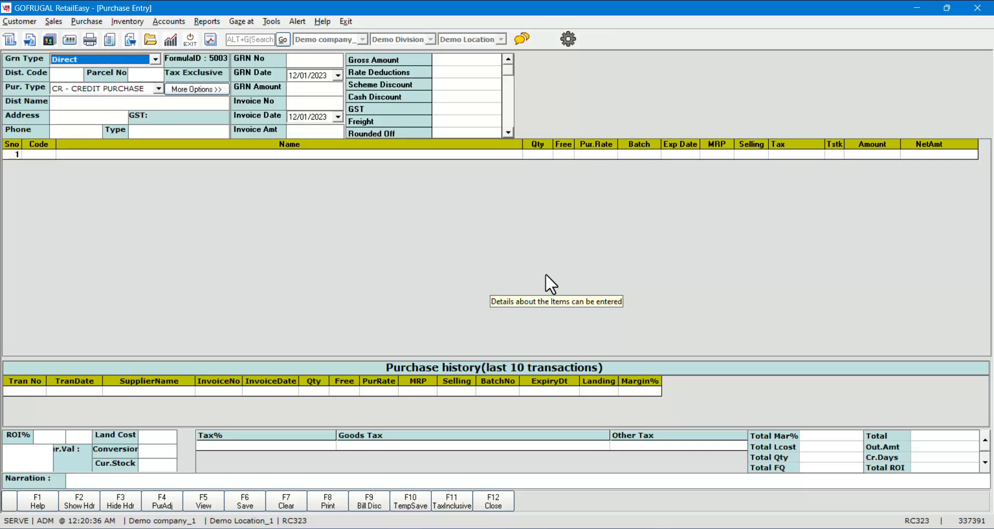
key(Return)
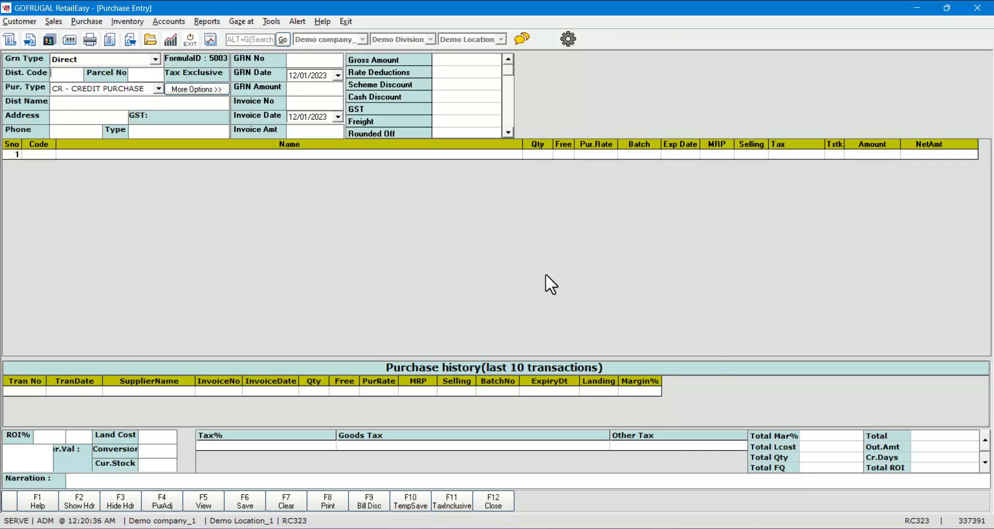
key(Return)
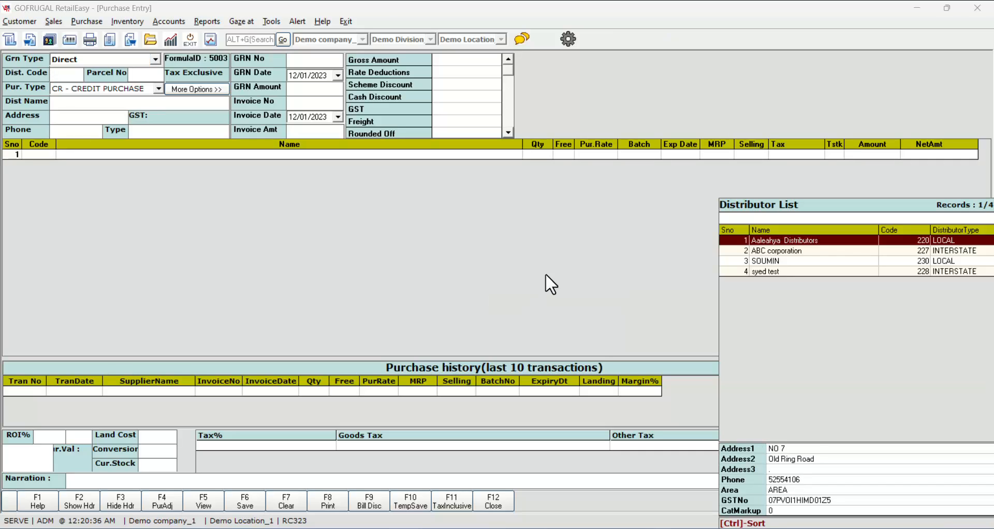
key(Down)
key(Down)
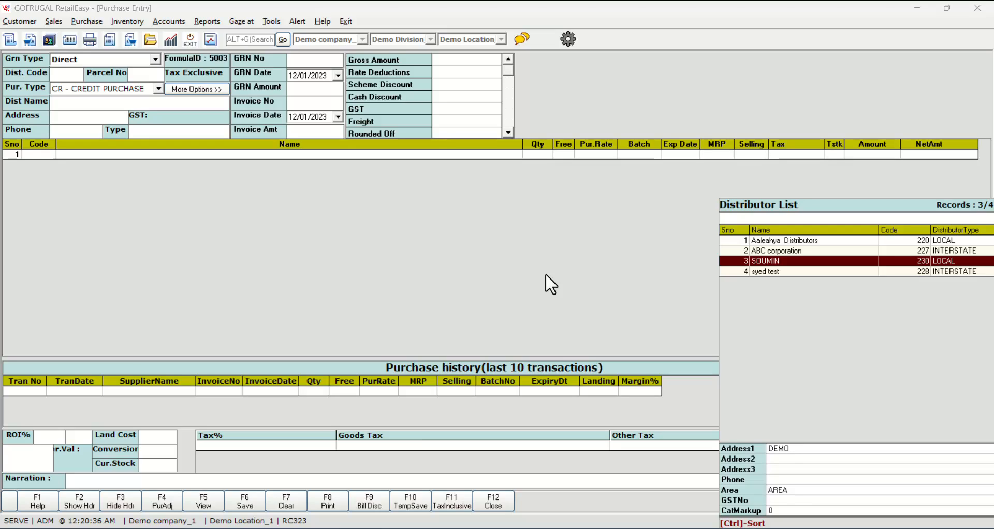
key(Return)
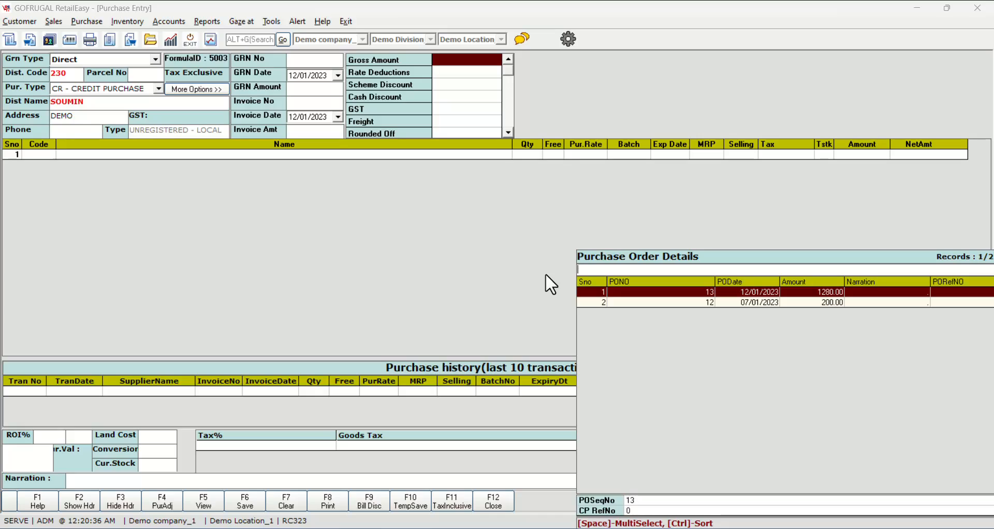
key(Escape)
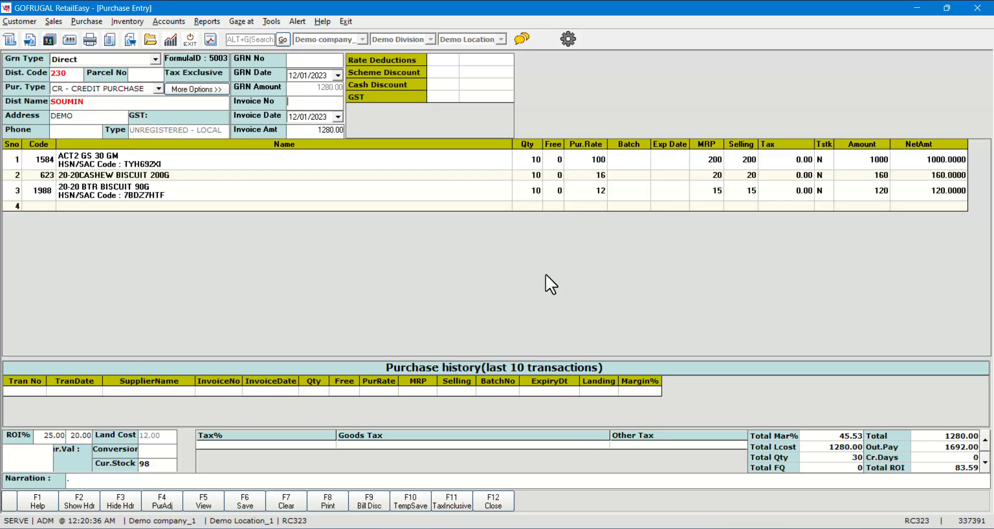
Enter 12344 as the invoice number and 1280 as the invoice amount.
text(12344)
key(Return)
key(Return)
text(1280)
Save the purchase invoice without printing barcode stickers or the invoice, and close its form.
click(262, 502)
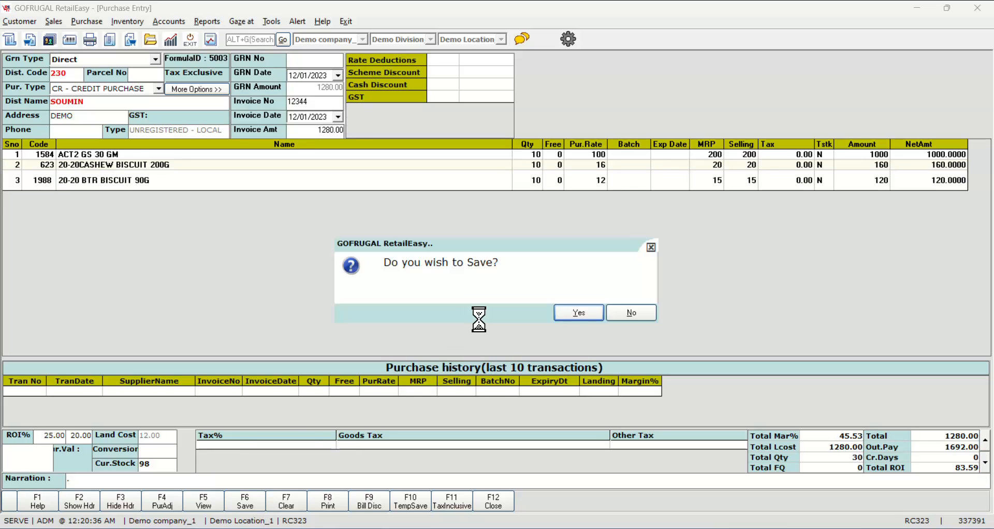
click(579, 313)
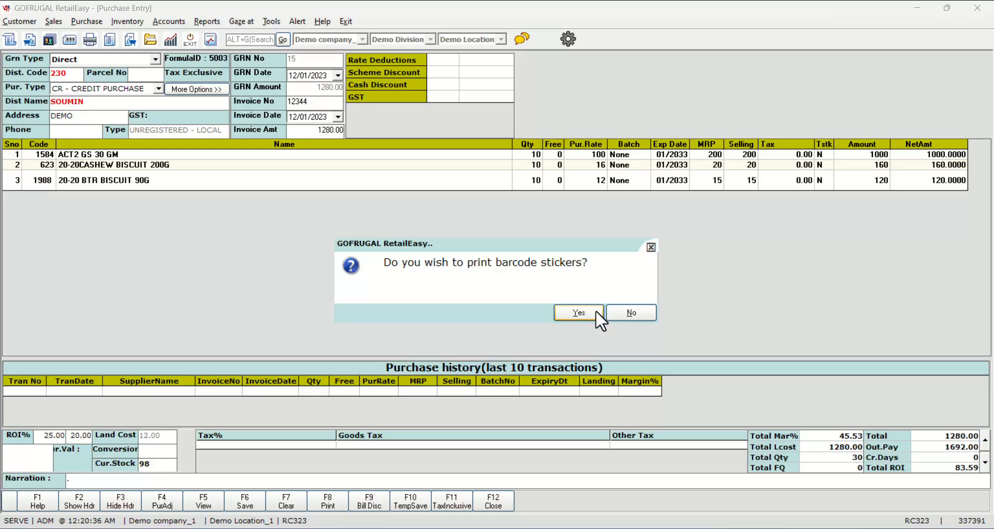
click(645, 313)
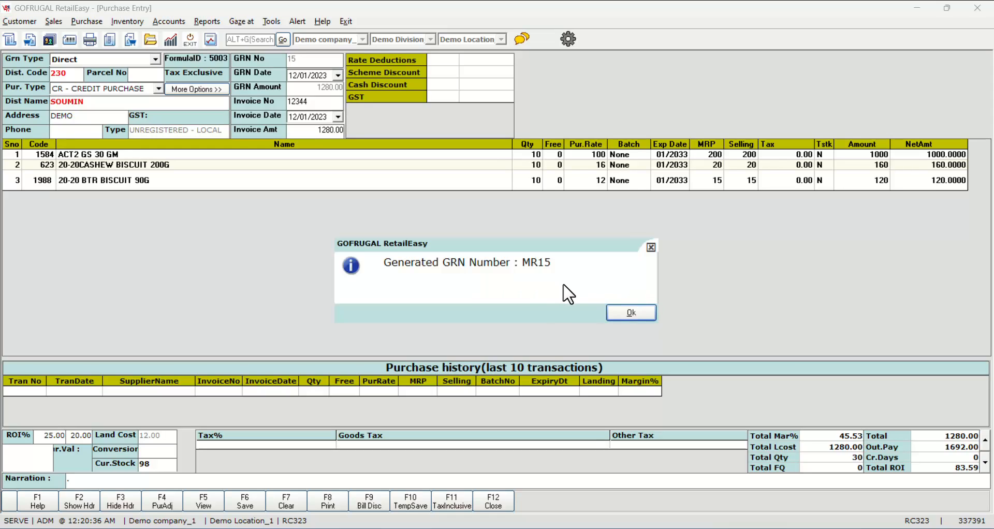
click(632, 313)
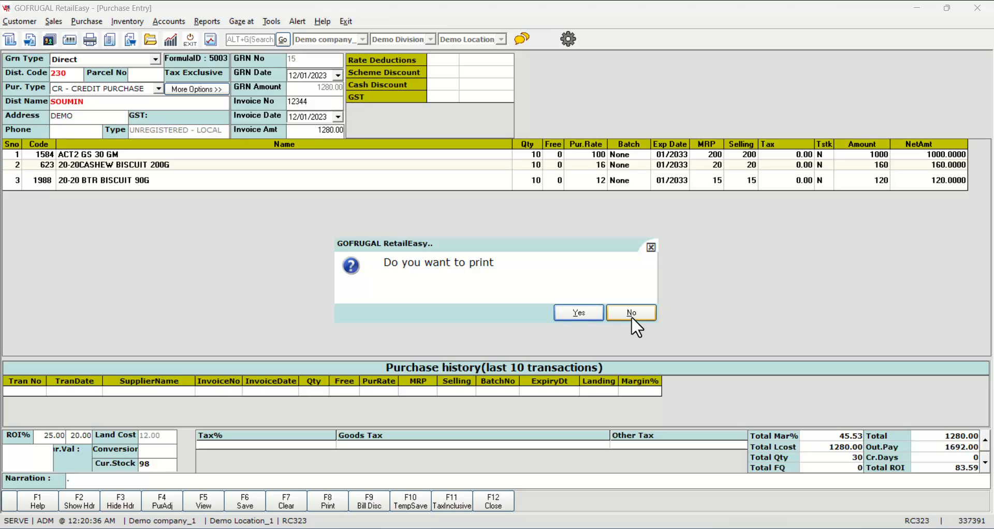
click(645, 314)
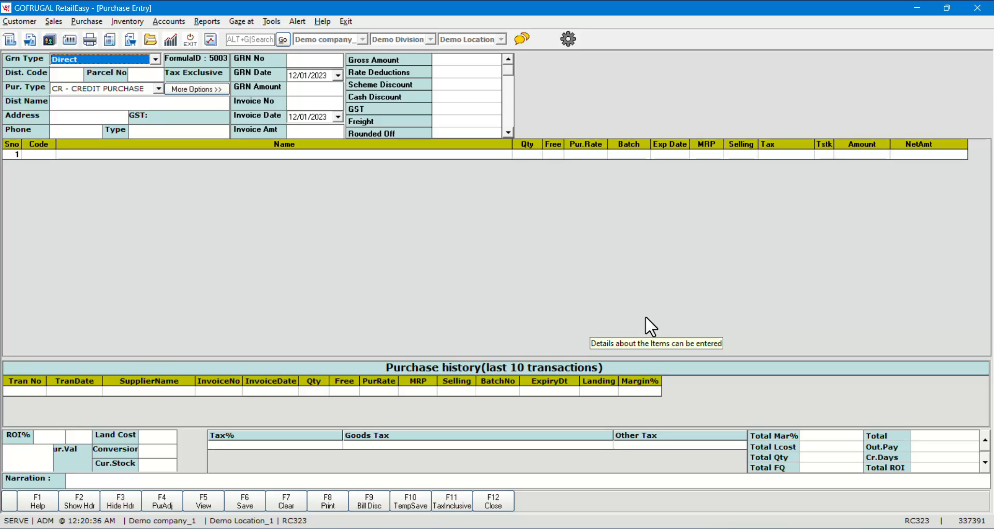
key(Escape)
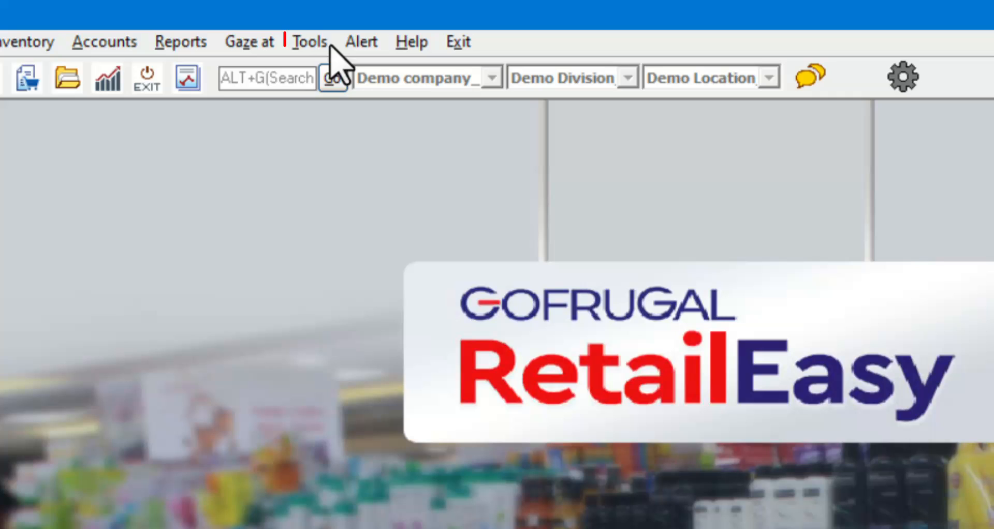
In the business configuration, search for "approval" and go to the setting that blocks converting a PO into Purchase/RN unless approved.
click(296, 35)
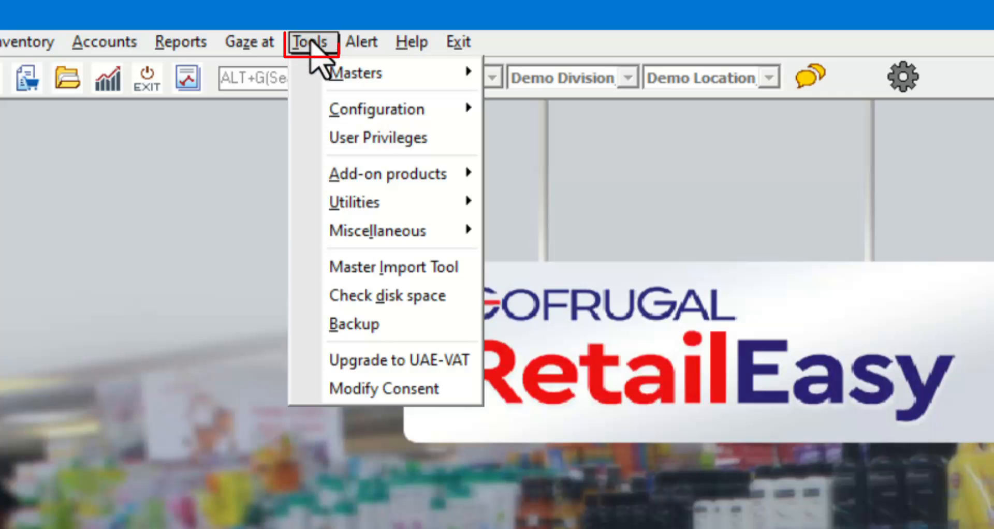
mouse_move(465, 122)
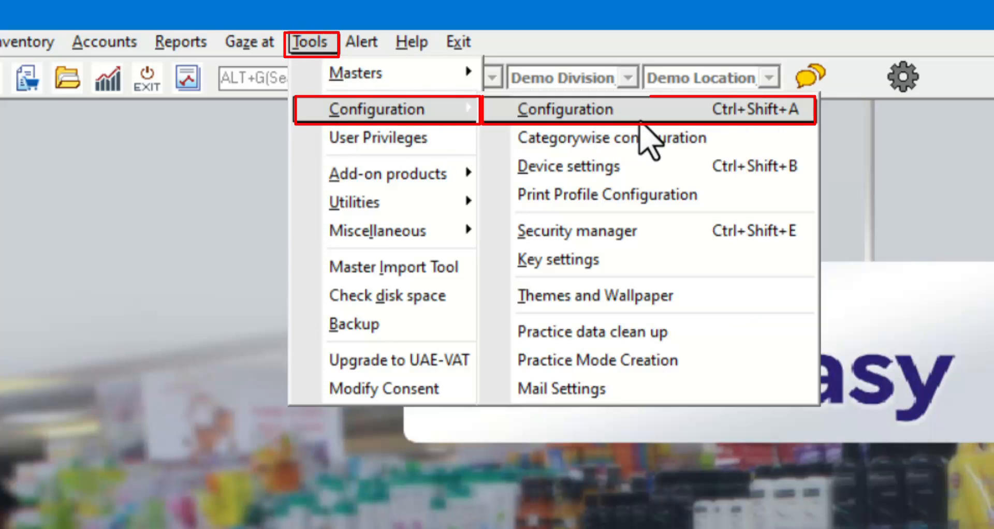
click(644, 107)
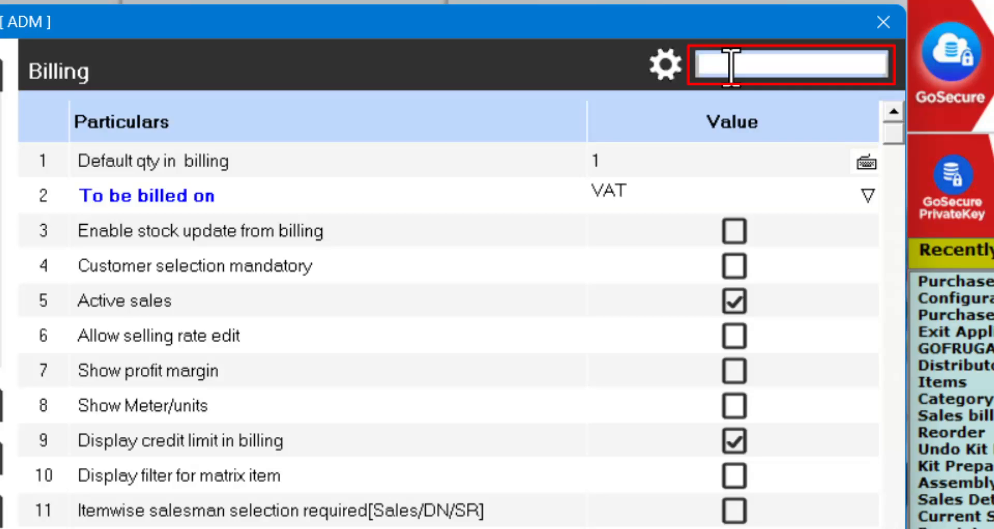
text(approval)
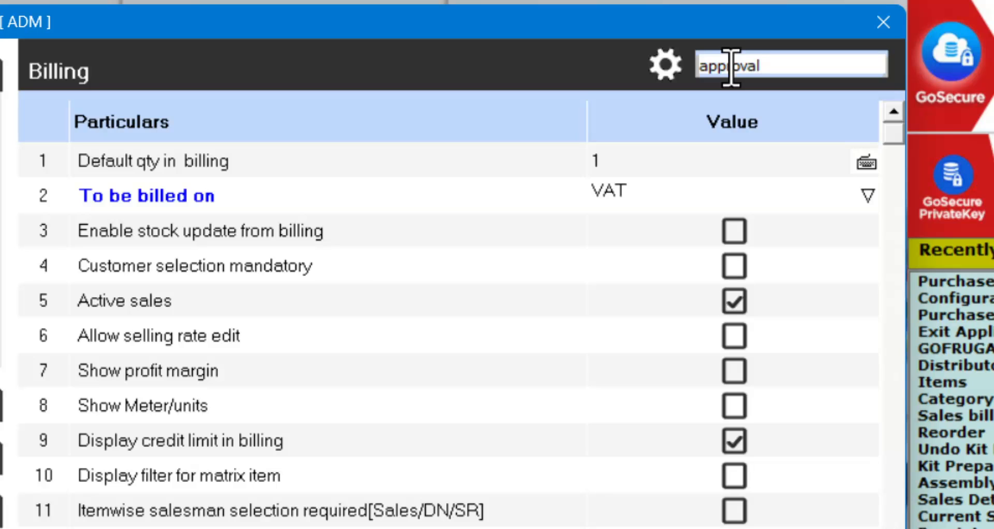
key(Return)
key(Down)
key(Down)
key(Down)
key(Down)
key(Down)
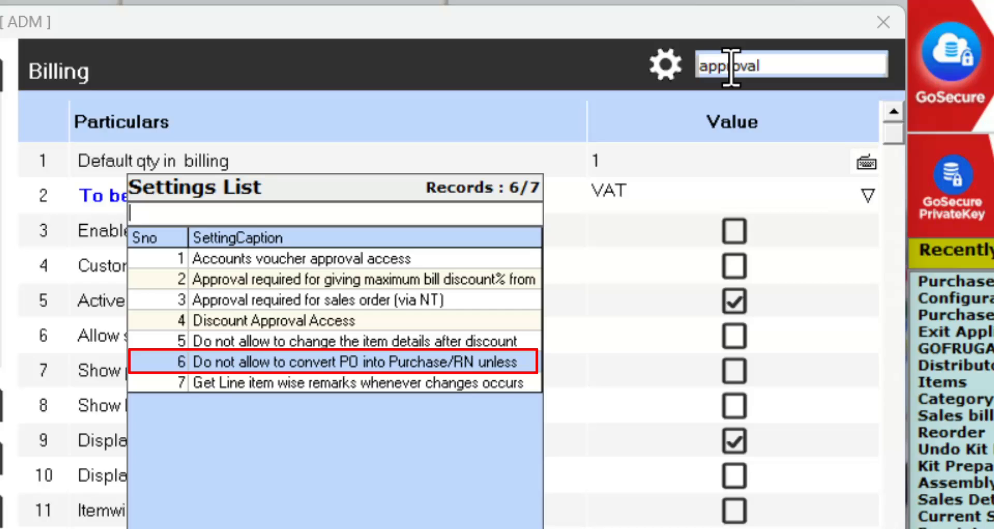
key(Return)
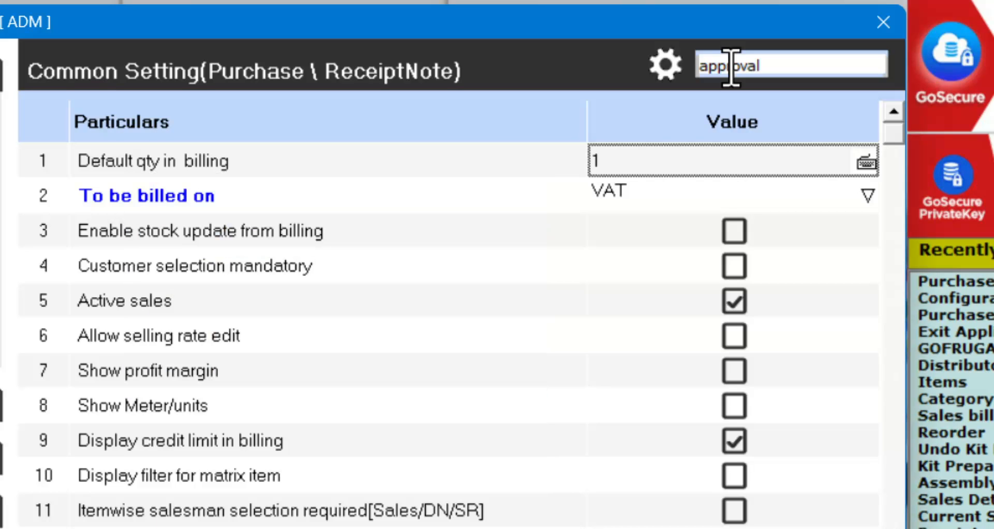
key(Return)
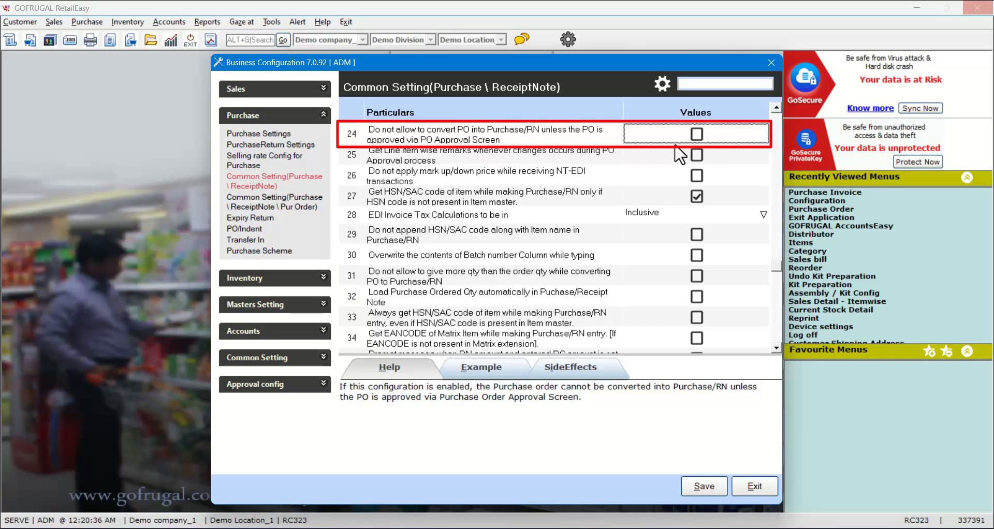
Enable "Do not allow to convert PO into Purchase/RN unless the PO is approved via PO Approval Screen" and save the configuration.
click(699, 154)
click(697, 134)
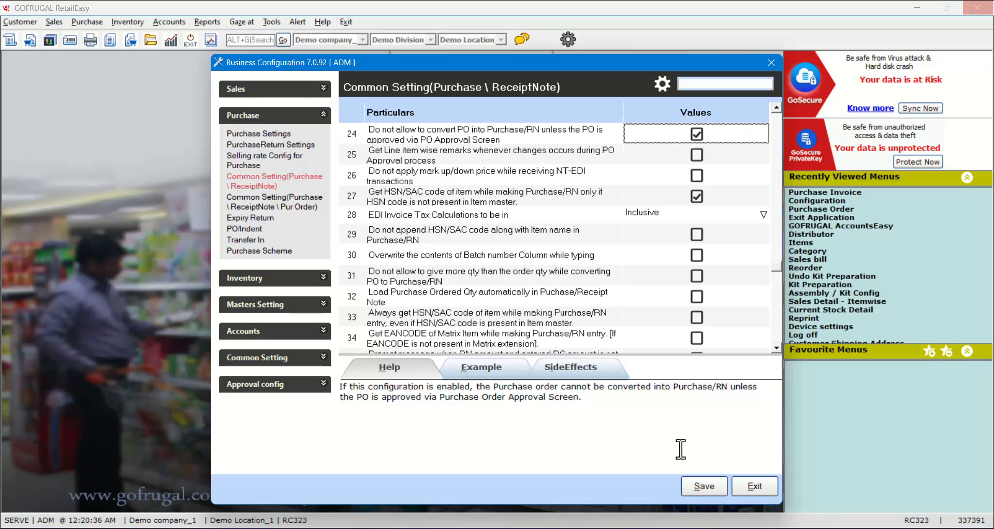
click(704, 486)
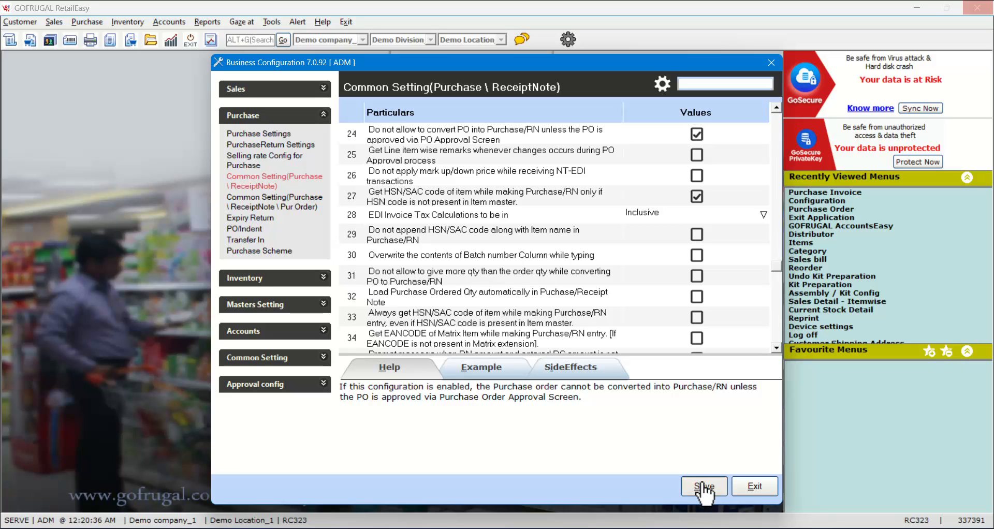
key(Escape)
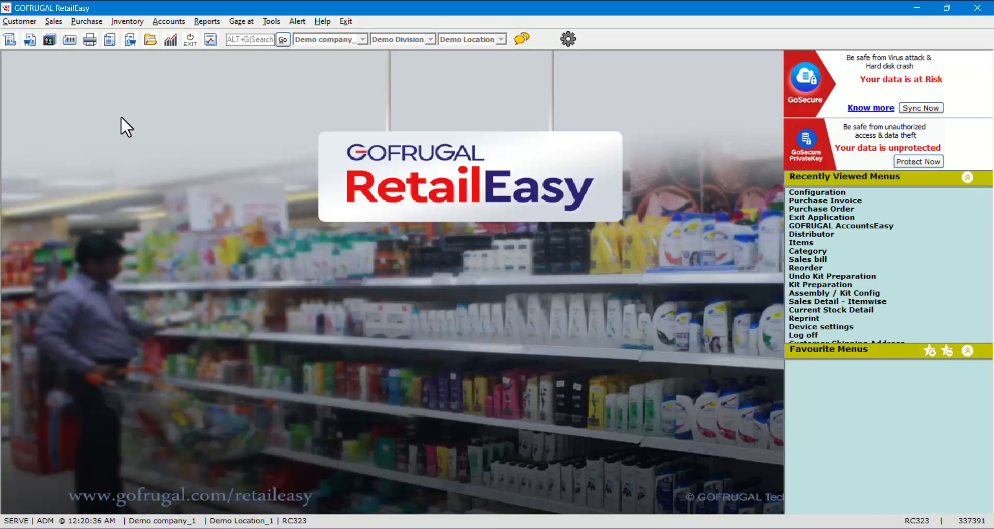
Start a new purchase order for the third distributor in the list.
click(94, 22)
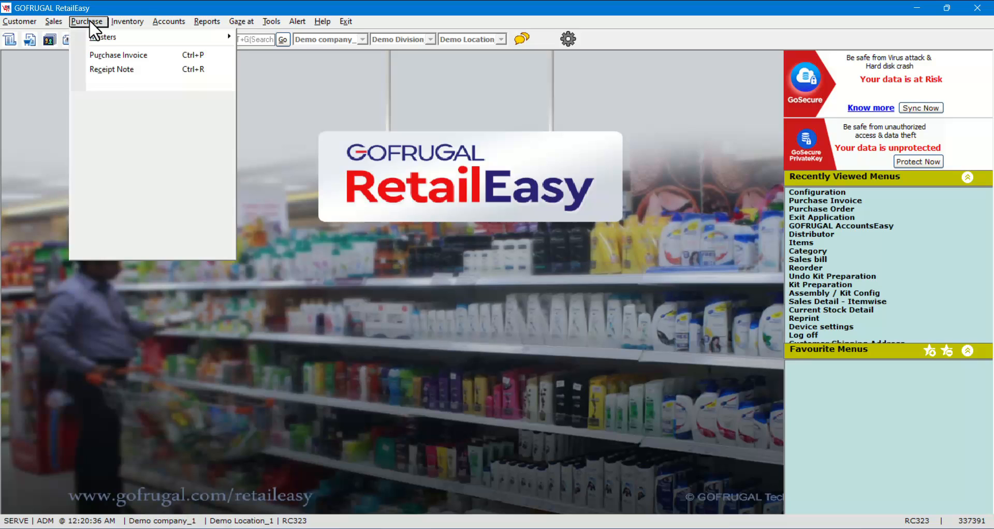
click(154, 99)
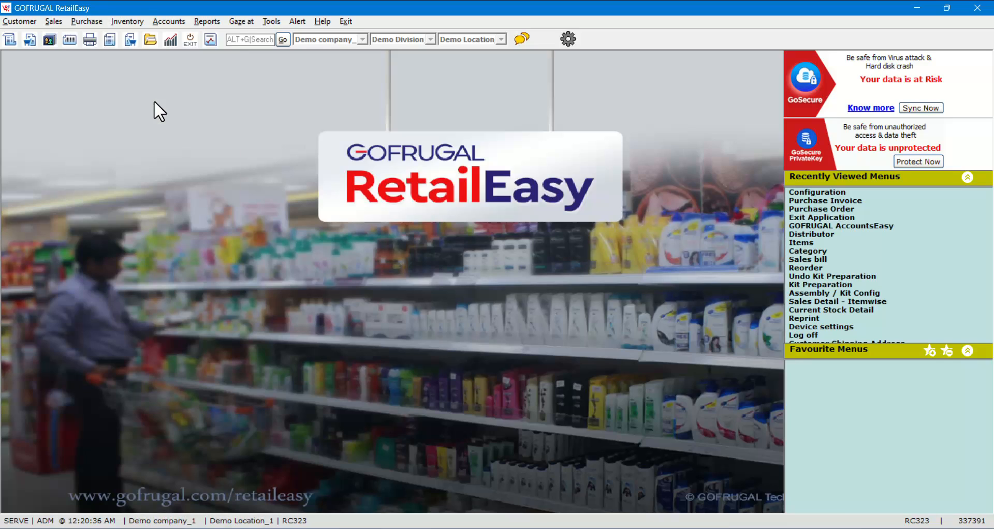
key(Return)
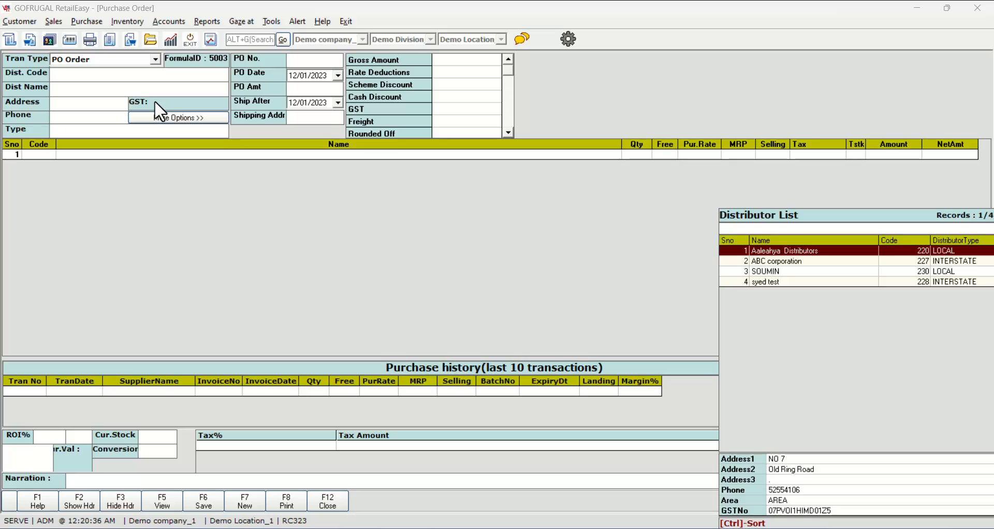
key(Down)
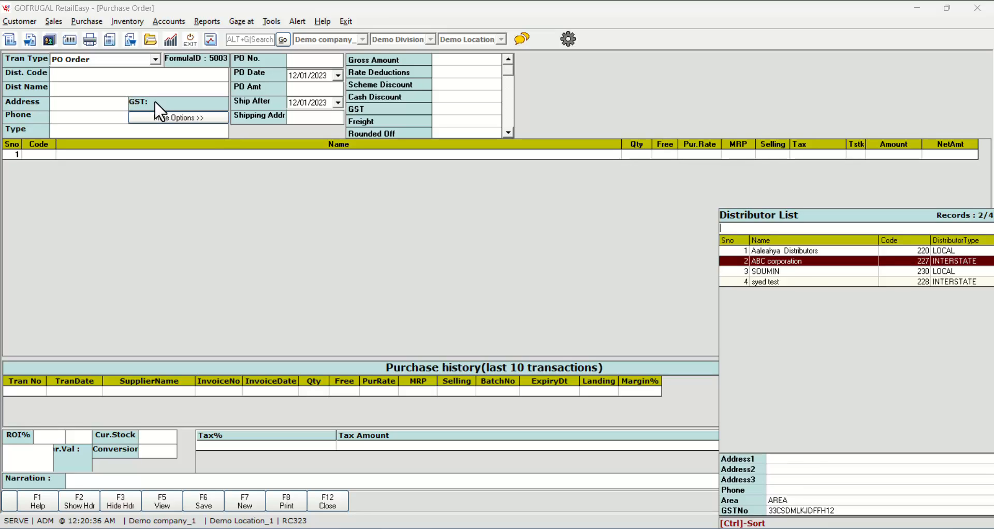
key(Down)
key(Return)
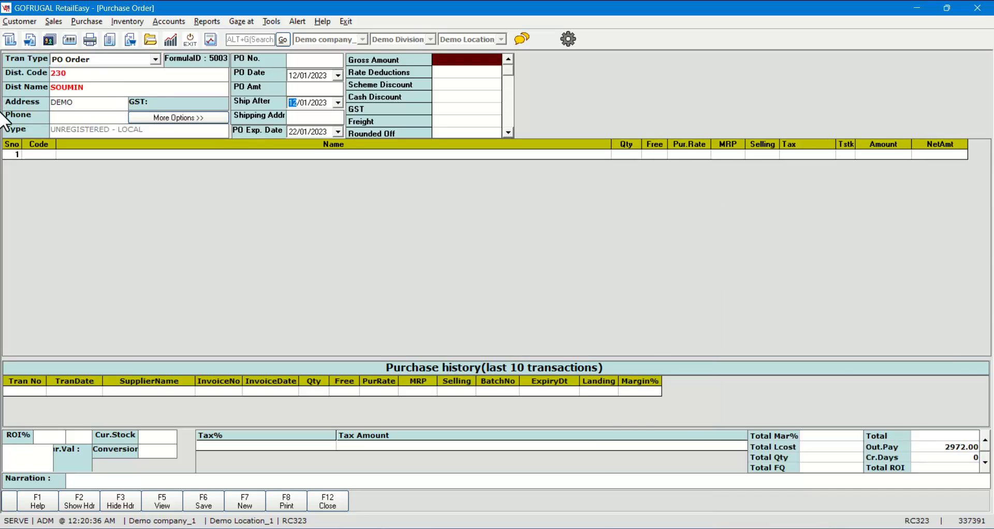
Add ACT2 BTRDL 70 GM as the first item of the purchase order.
click(36, 153)
key(Down)
key(Down)
key(Down)
key(Down)
key(Down)
key(Down)
key(Down)
key(Down)
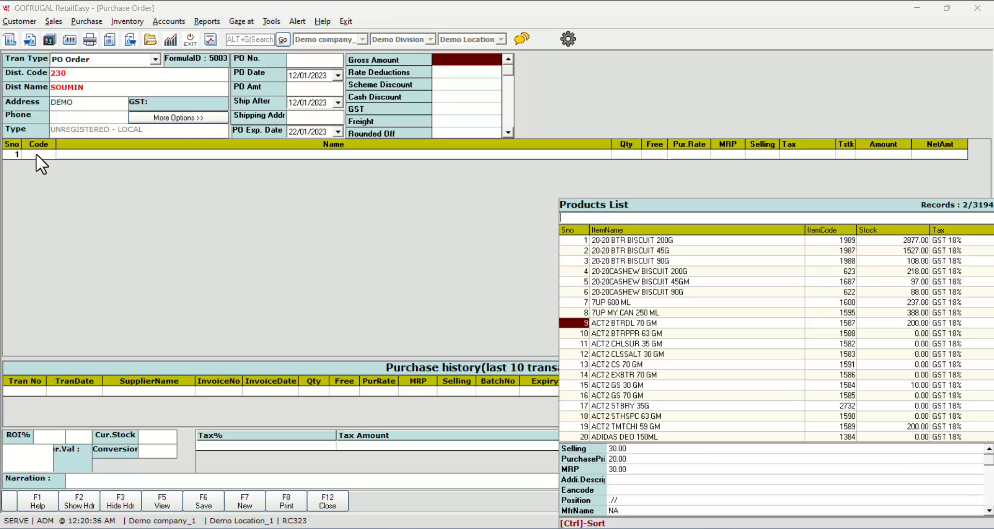
key(Return)
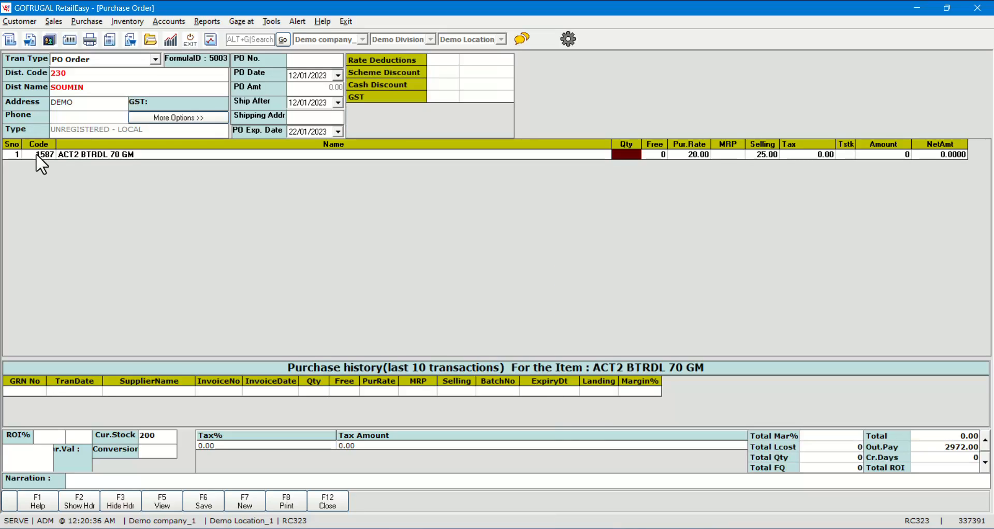
Set the item's quantity to 100 with purchase rate 20 and MRP 25, and save the purchase order without printing.
text(100)
key(Return)
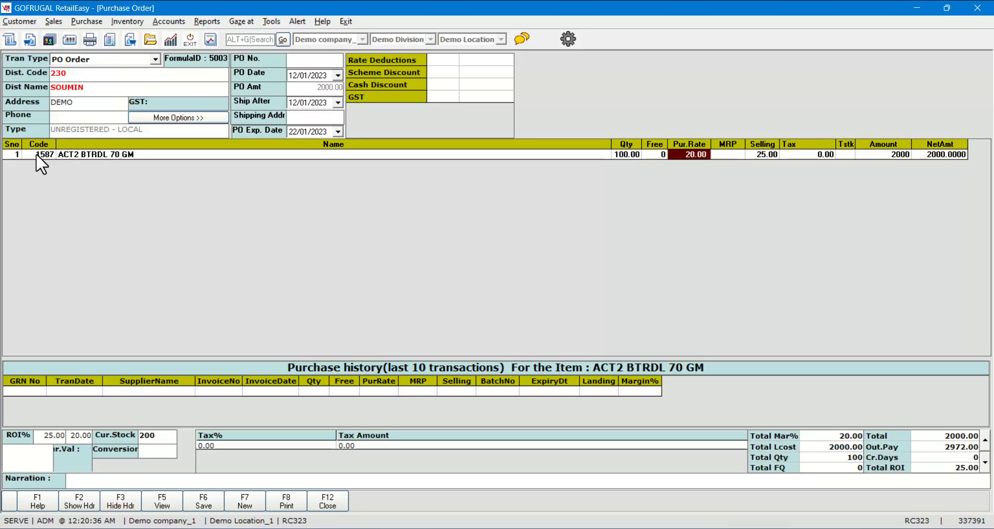
key(Return)
key(Return)
key(Return)
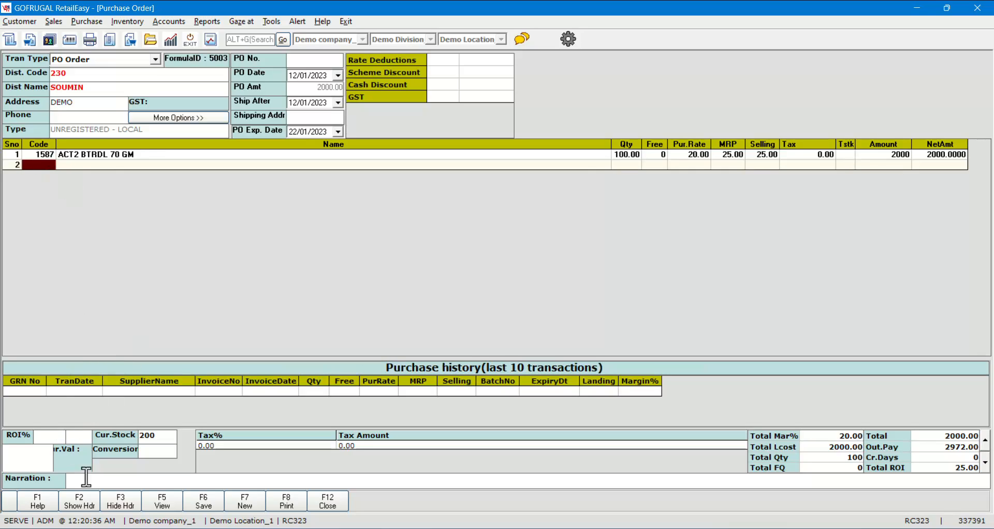
click(217, 505)
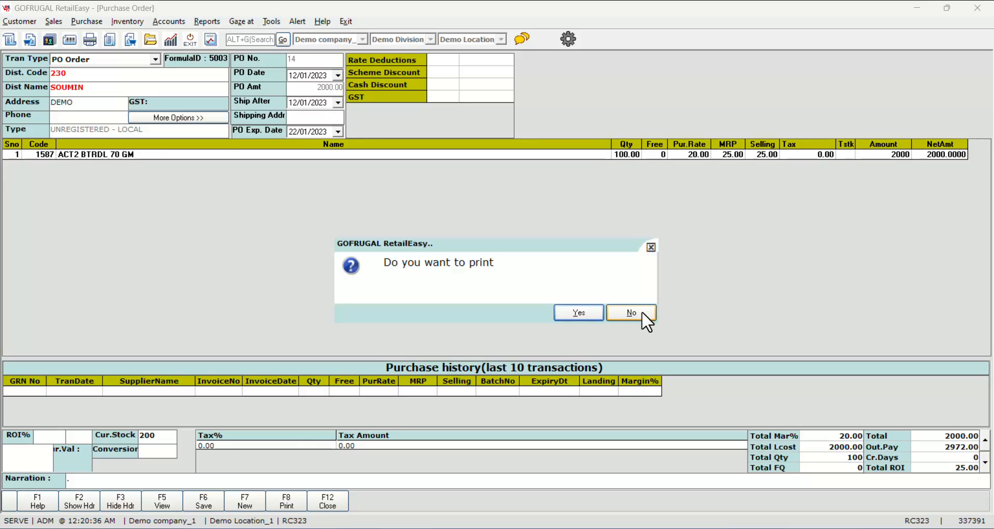
click(635, 311)
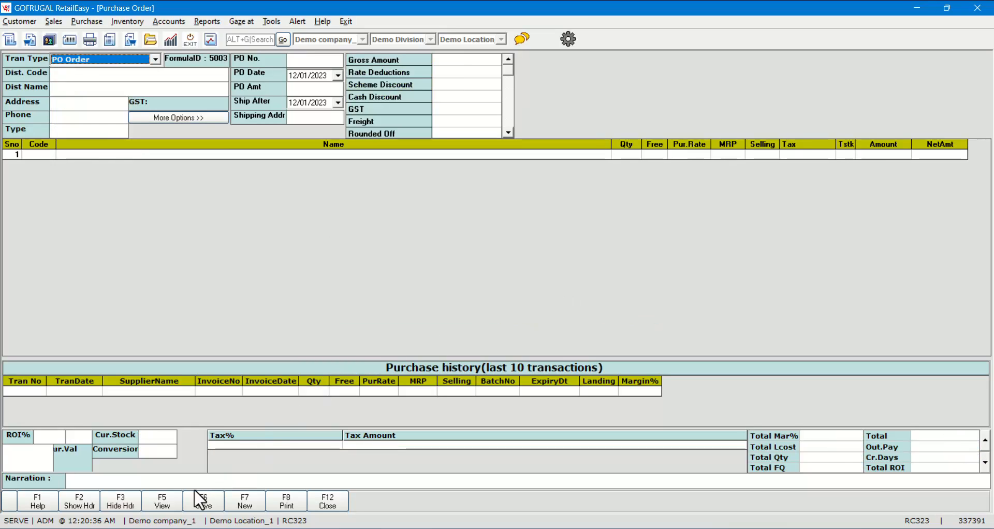
Check the approval status of the purchase orders dated 06/01/2023 to 12/01/2023, and close the purchase order form.
click(174, 502)
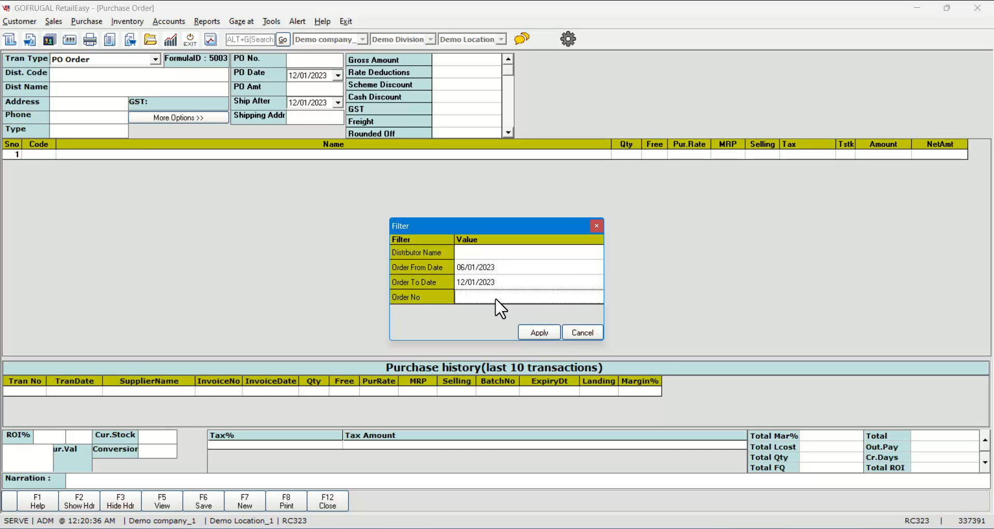
key(Return)
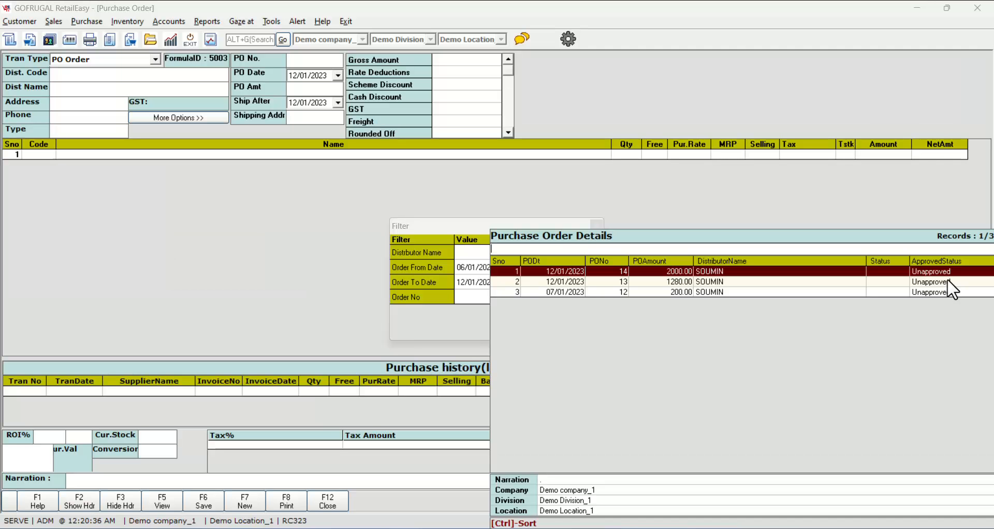
key(Escape)
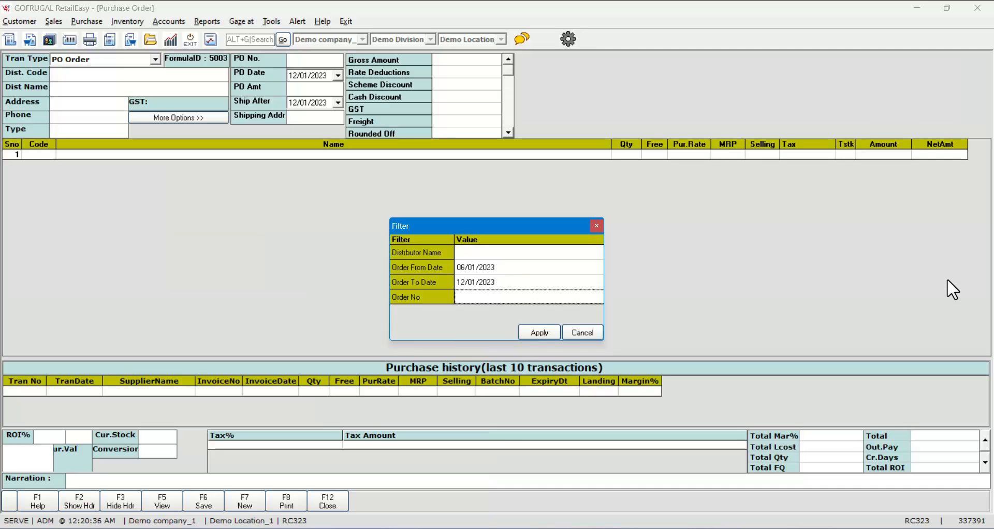
click(583, 333)
key(Escape)
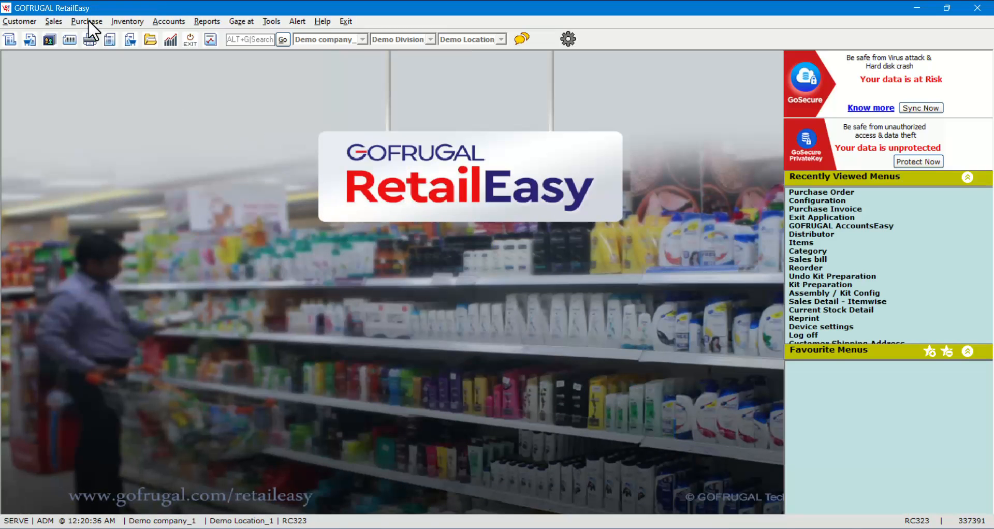
Start a purchase invoice for the third distributor in the list.
click(88, 20)
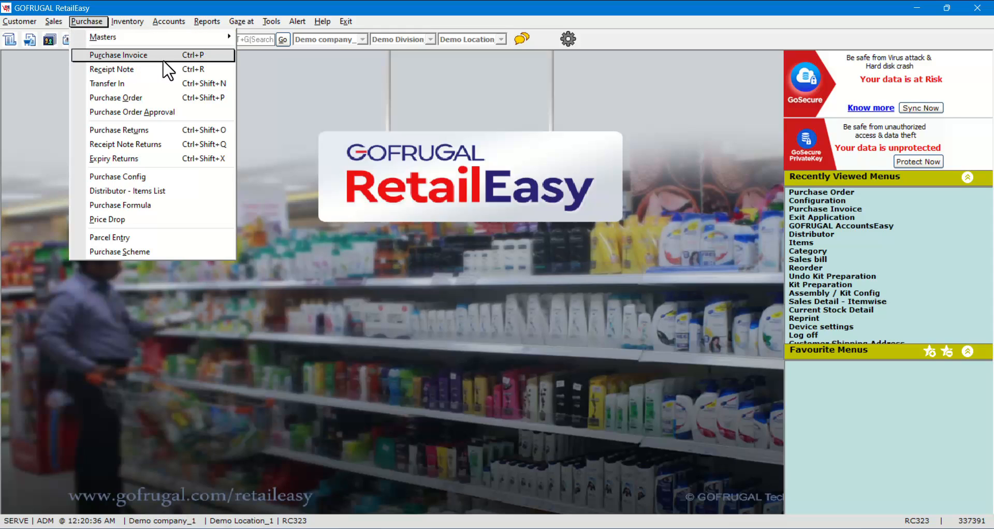
click(434, 257)
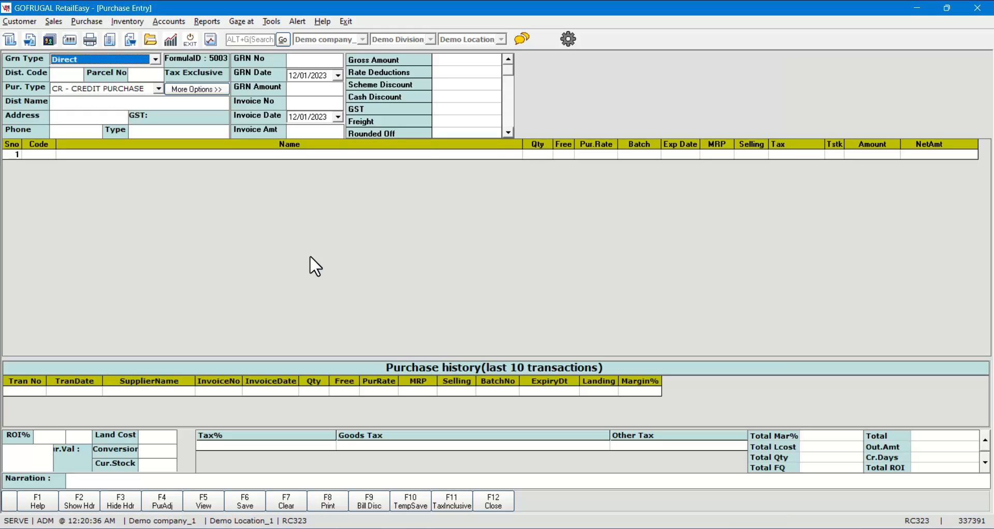
key(Down)
key(Down)
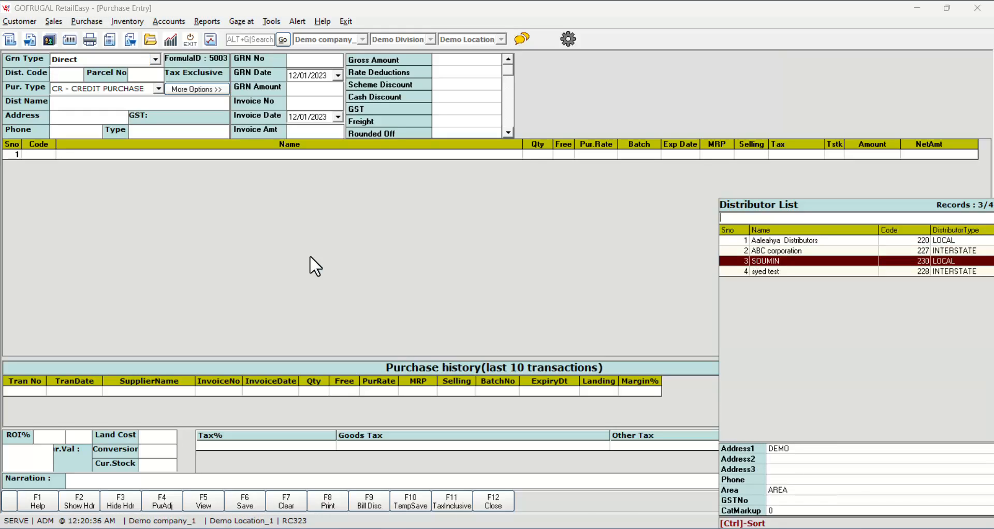
key(Return)
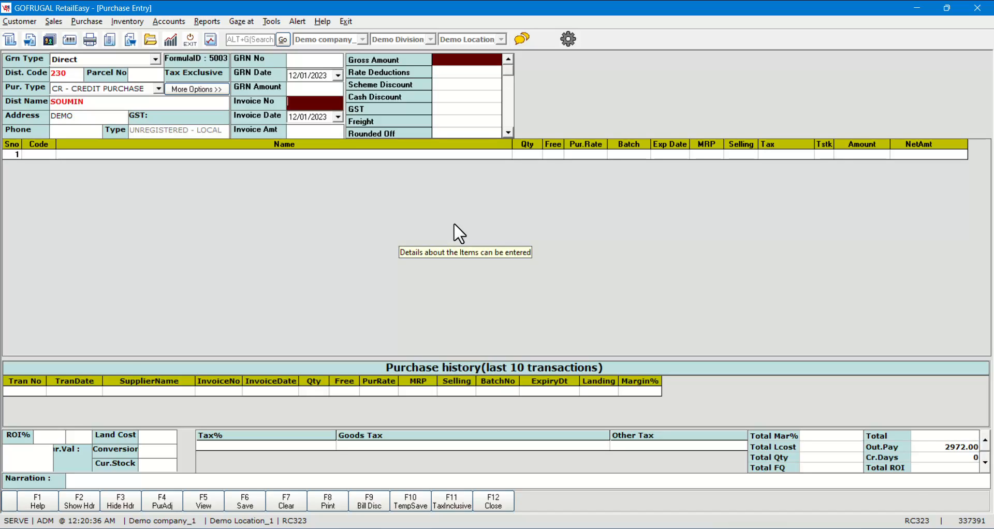
Close the purchase invoice and load the third distributor's non-approved purchase order dated 12/01/2023 for purchase order approval.
key(F12)
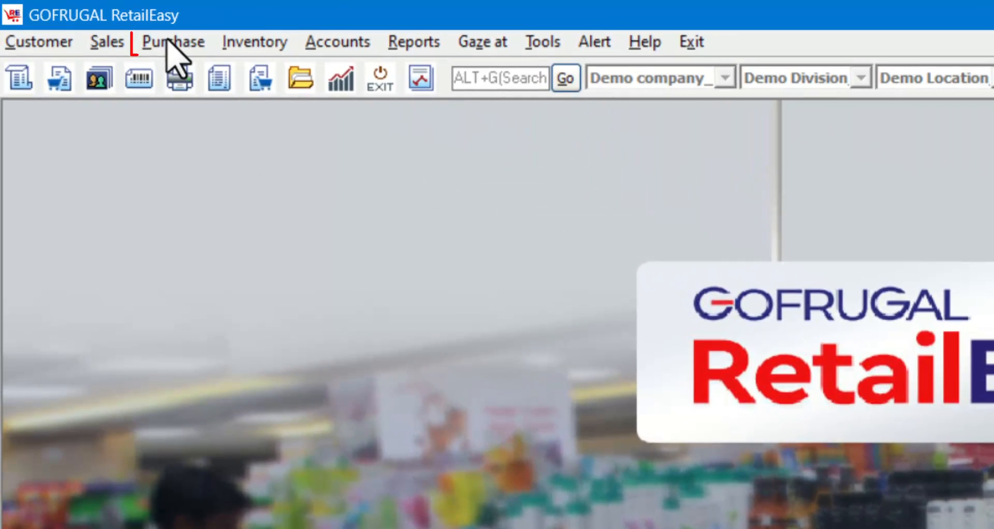
click(83, 21)
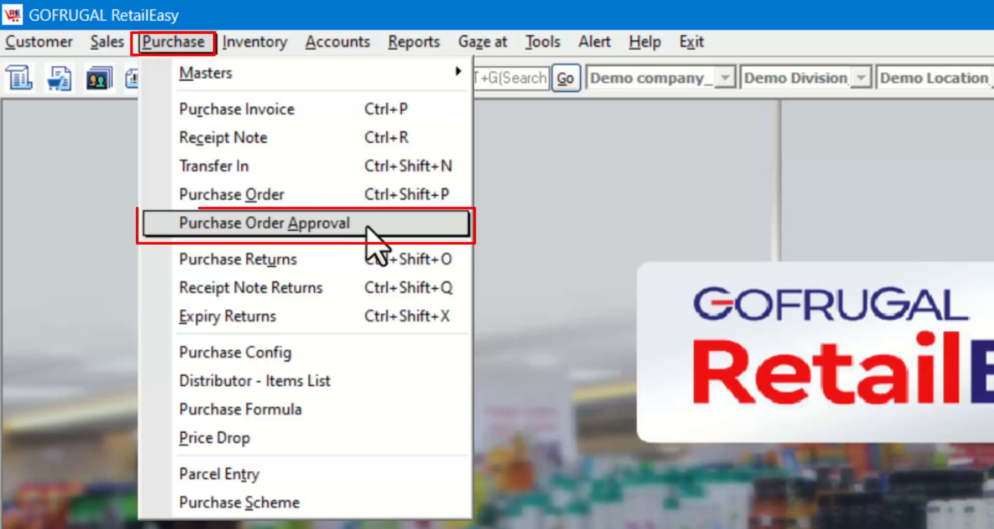
click(367, 226)
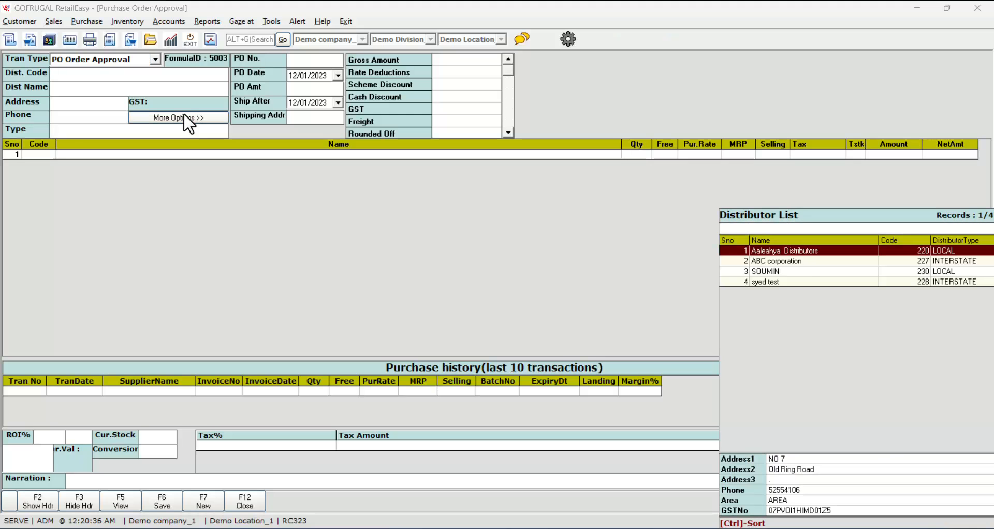
key(Down)
key(Down)
key(Return)
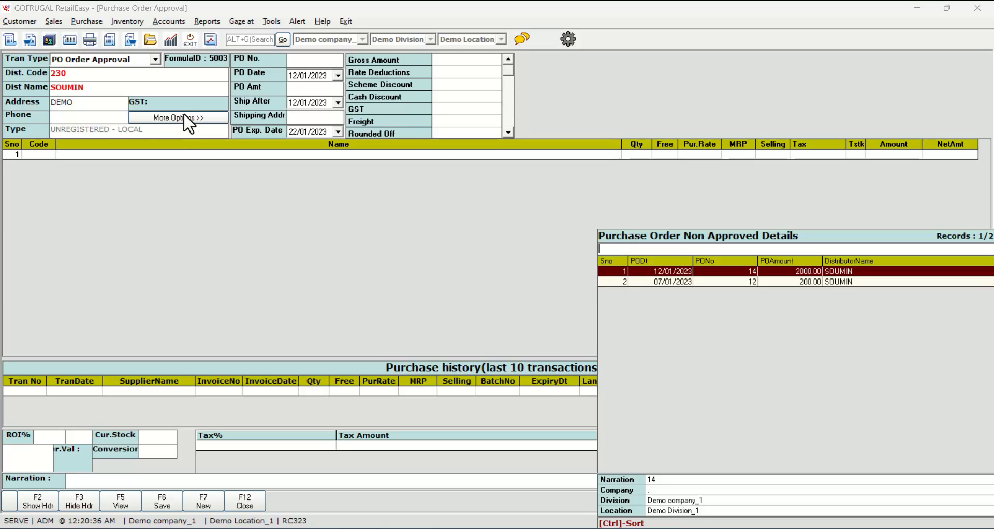
key(Return)
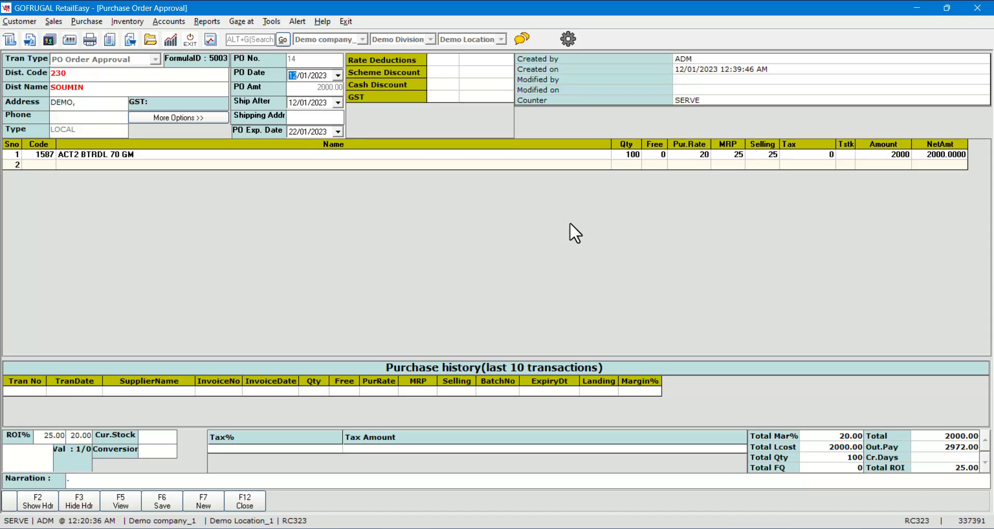
Save the purchase order's approval without printing, and close the approval form.
click(172, 500)
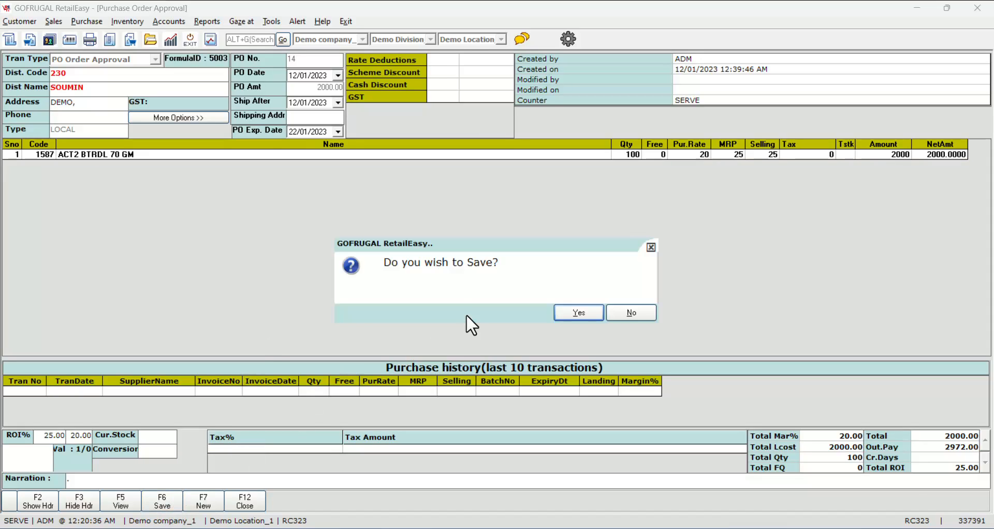
click(591, 312)
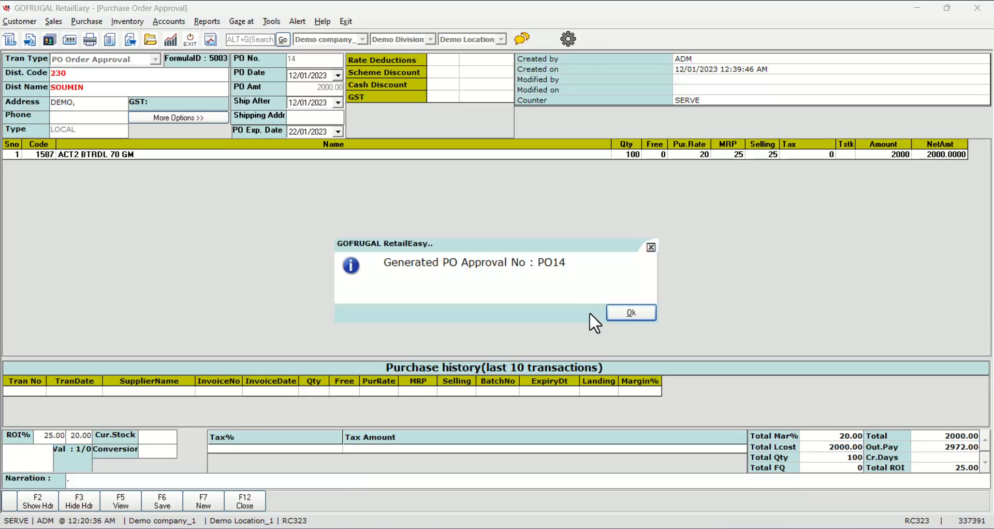
click(651, 312)
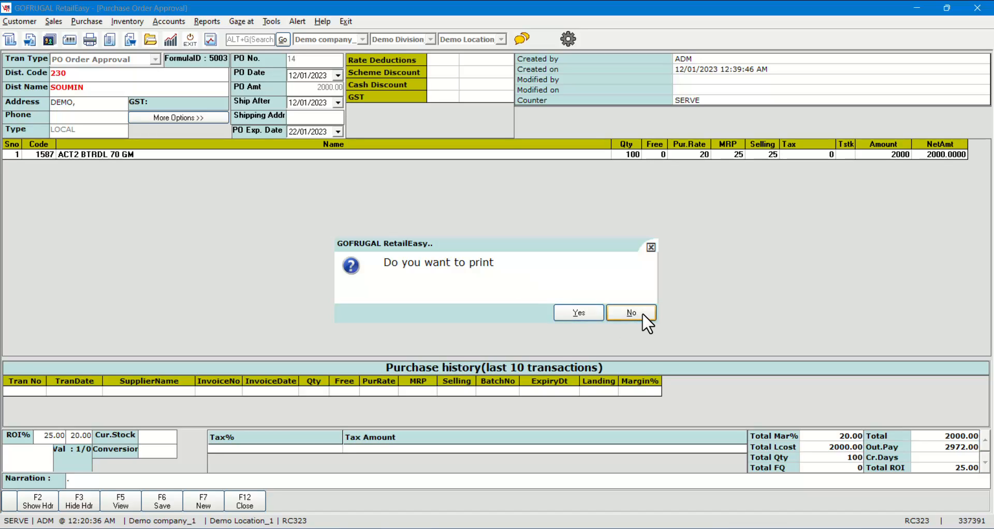
click(644, 314)
key(F12)
click(91, 22)
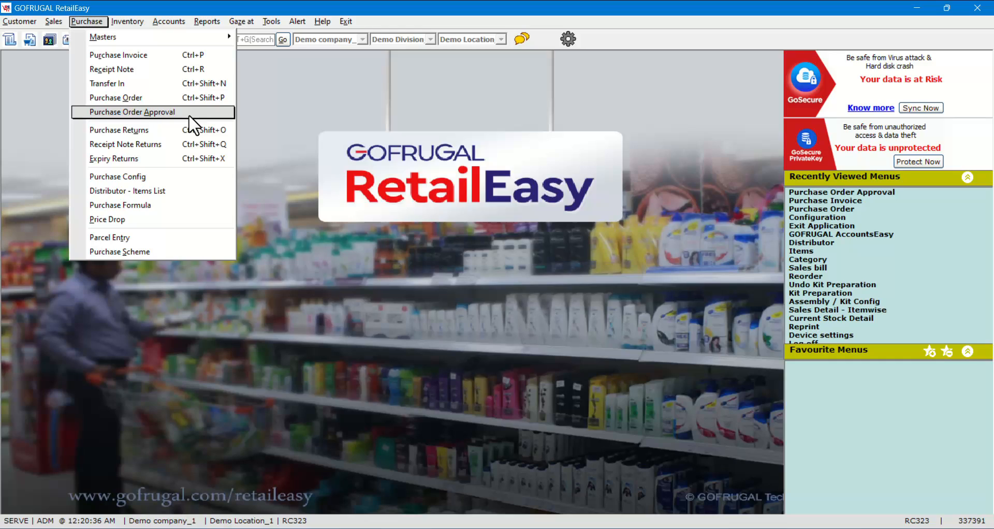
click(349, 114)
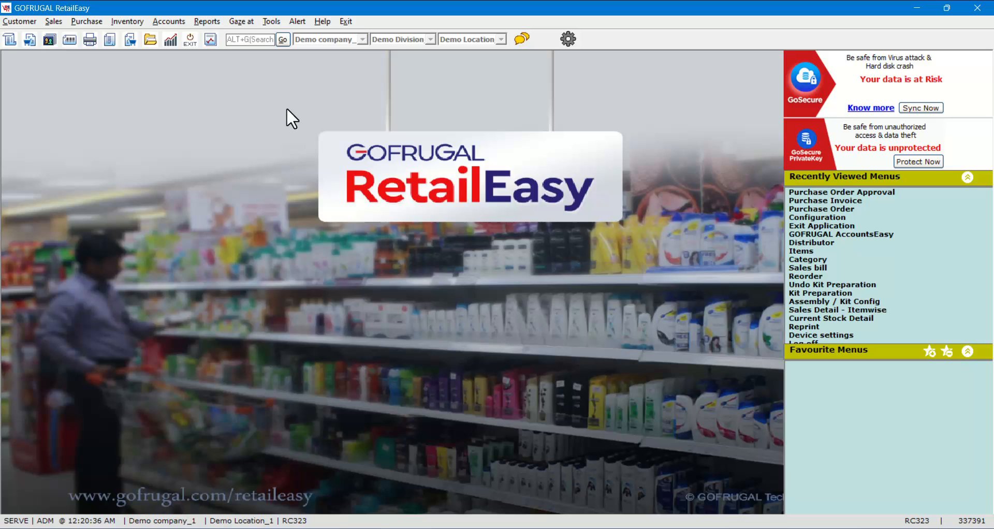
Start a purchase invoice for the third distributor and load its approved purchase order dated 12/01/2023.
click(87, 22)
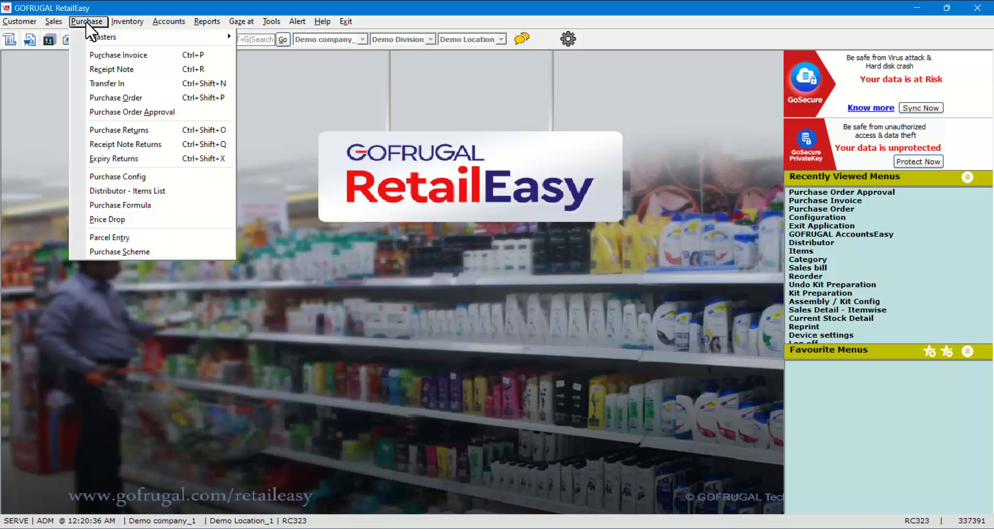
click(154, 58)
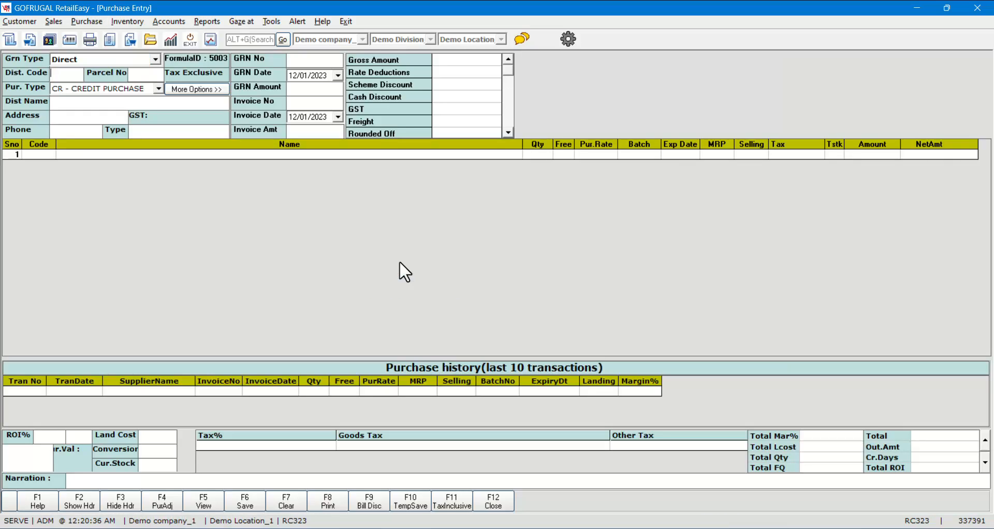
key(Down)
key(Down)
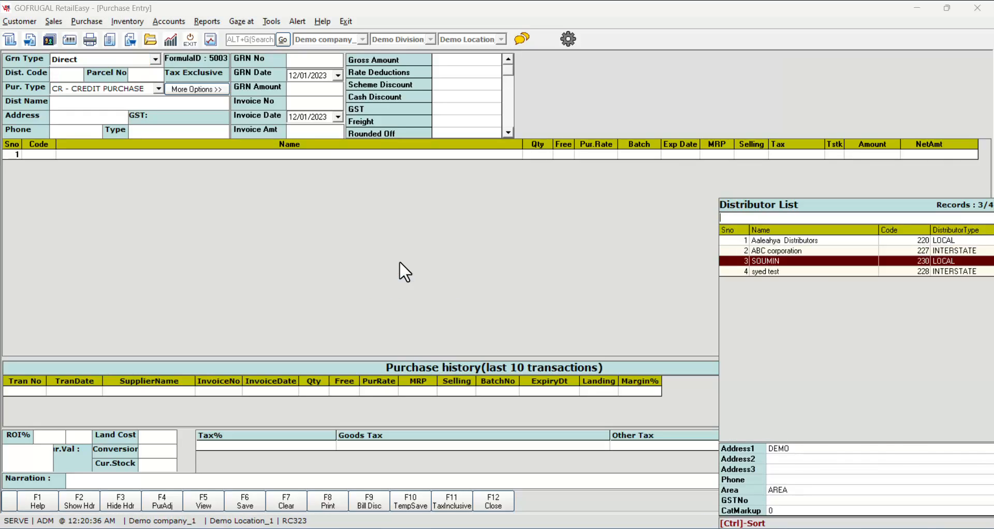
key(Return)
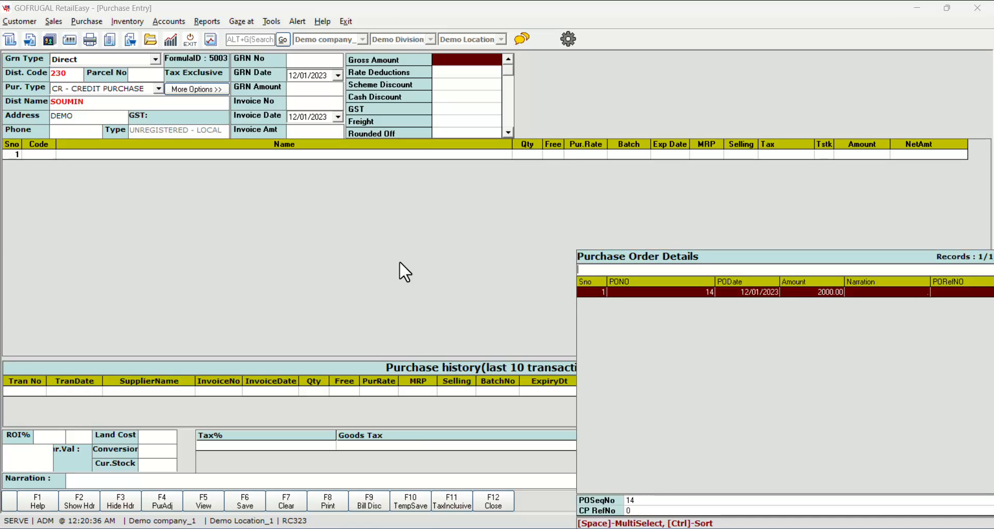
key(Return)
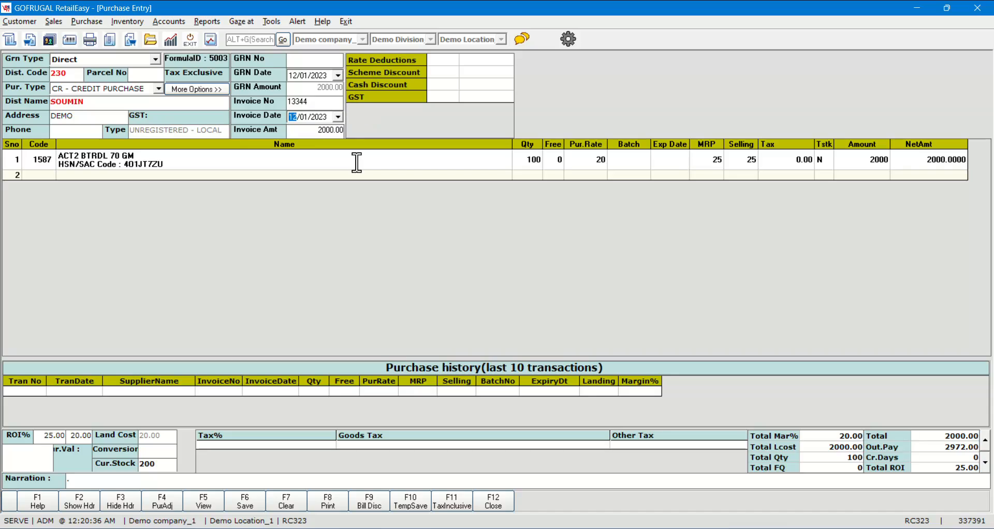
Enter the invoice number and an invoice amount of 2000, and save the purchase invoice without printing barcode stickers.
click(257, 503)
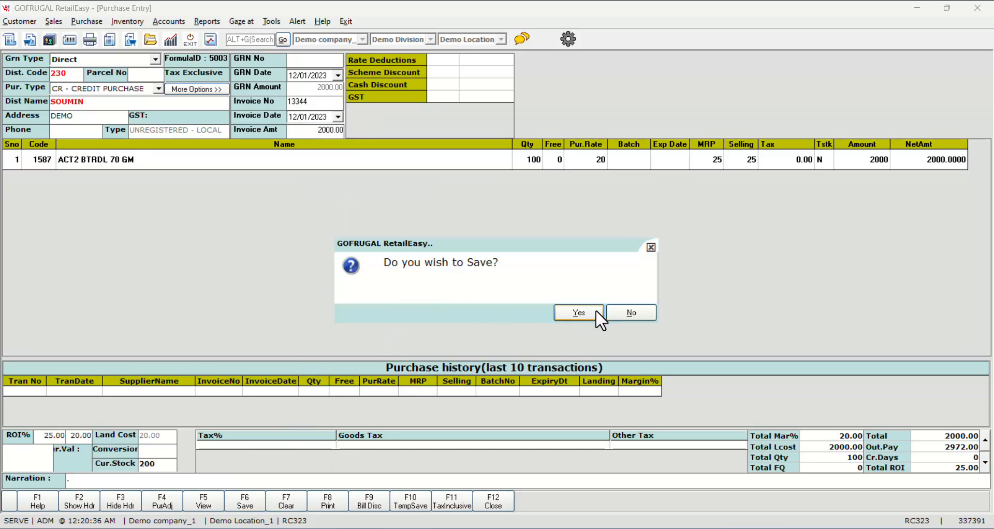
click(579, 313)
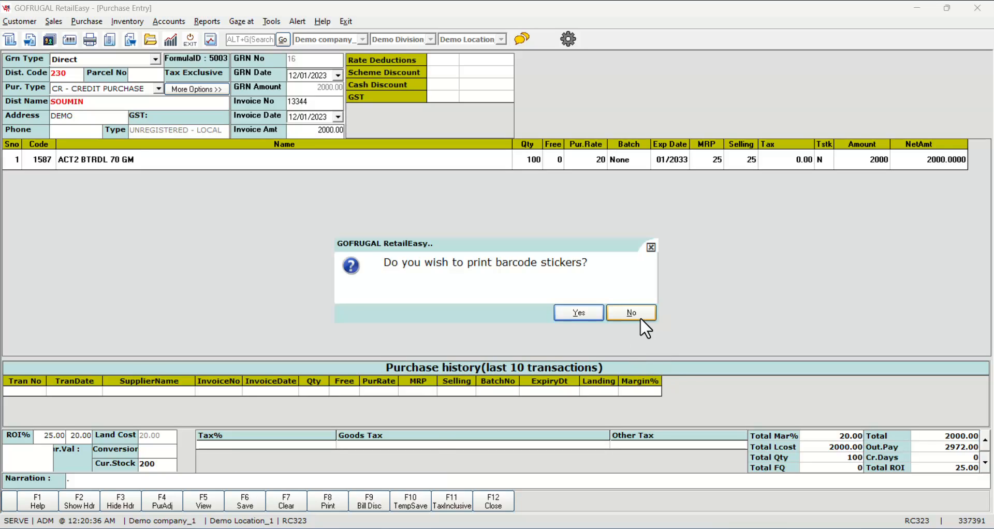
click(632, 312)
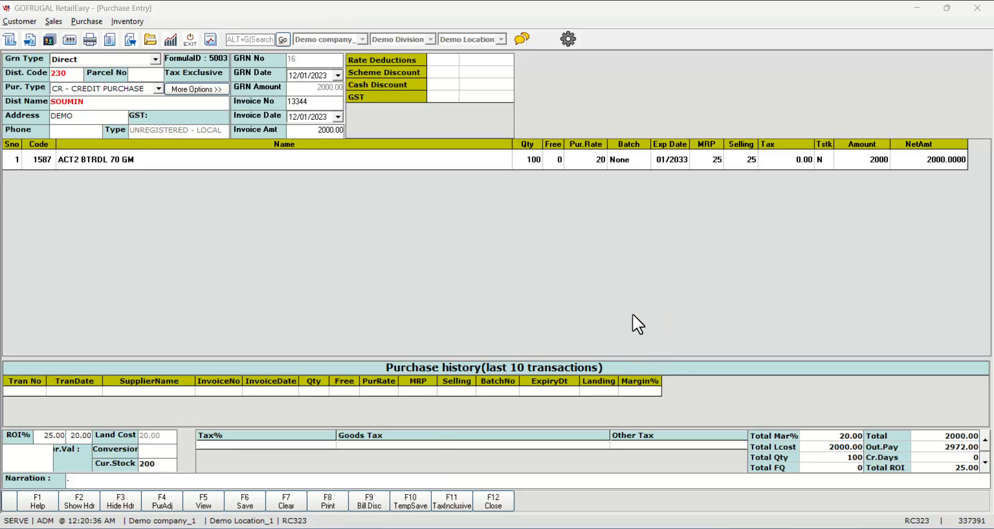